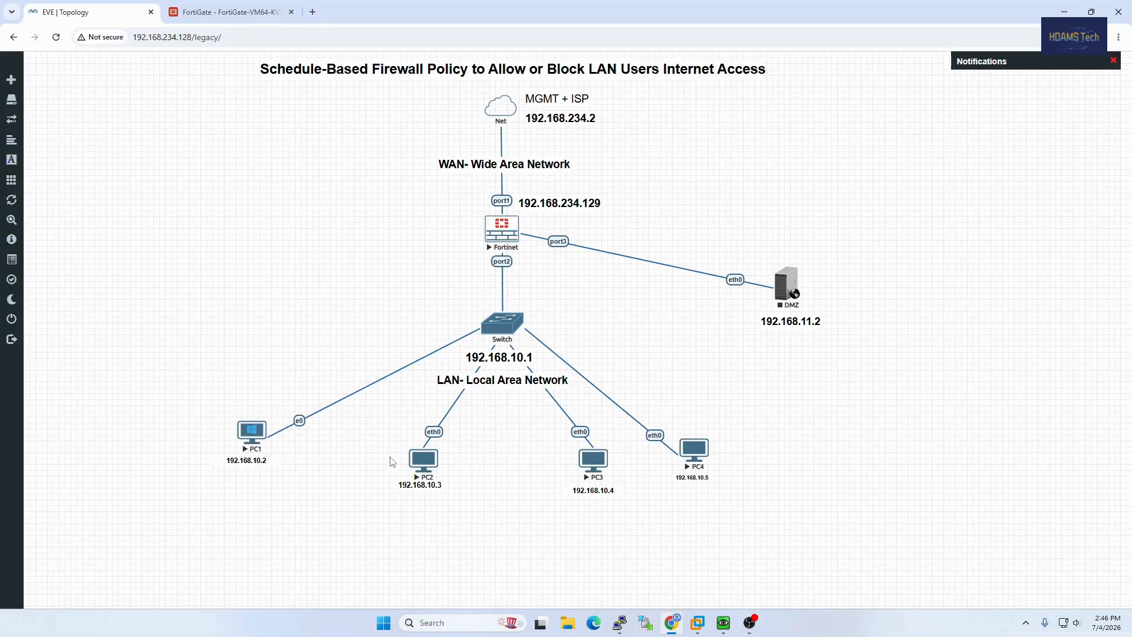
Check the result of the 8.8.8.8 ping in the Command Prompt of the PC1 virtual machine.
click(730, 631)
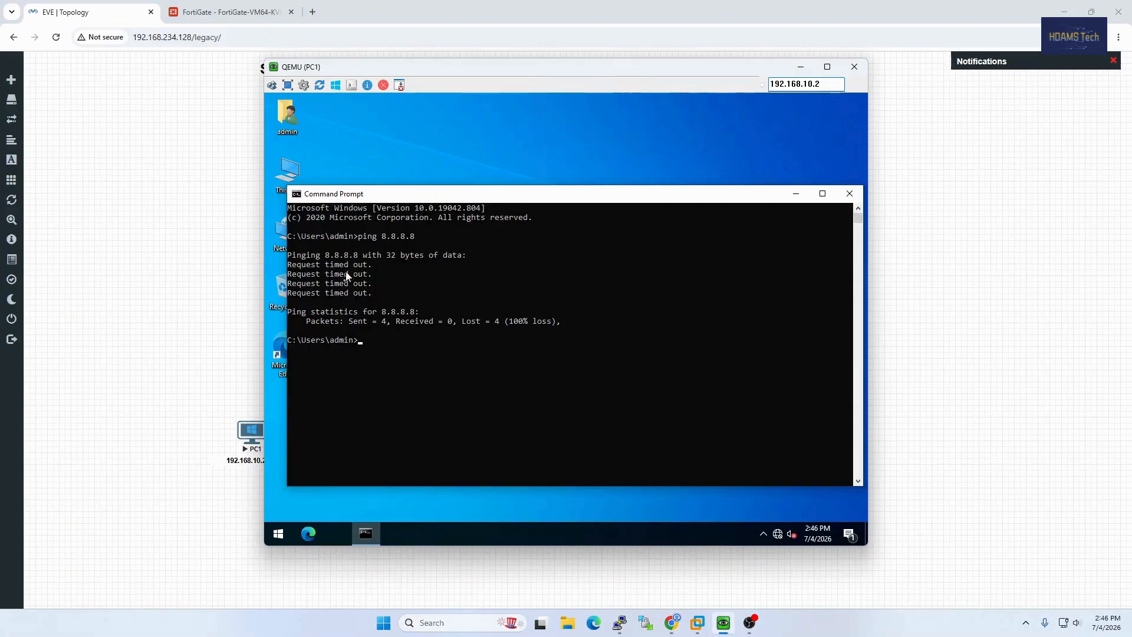
click(208, 295)
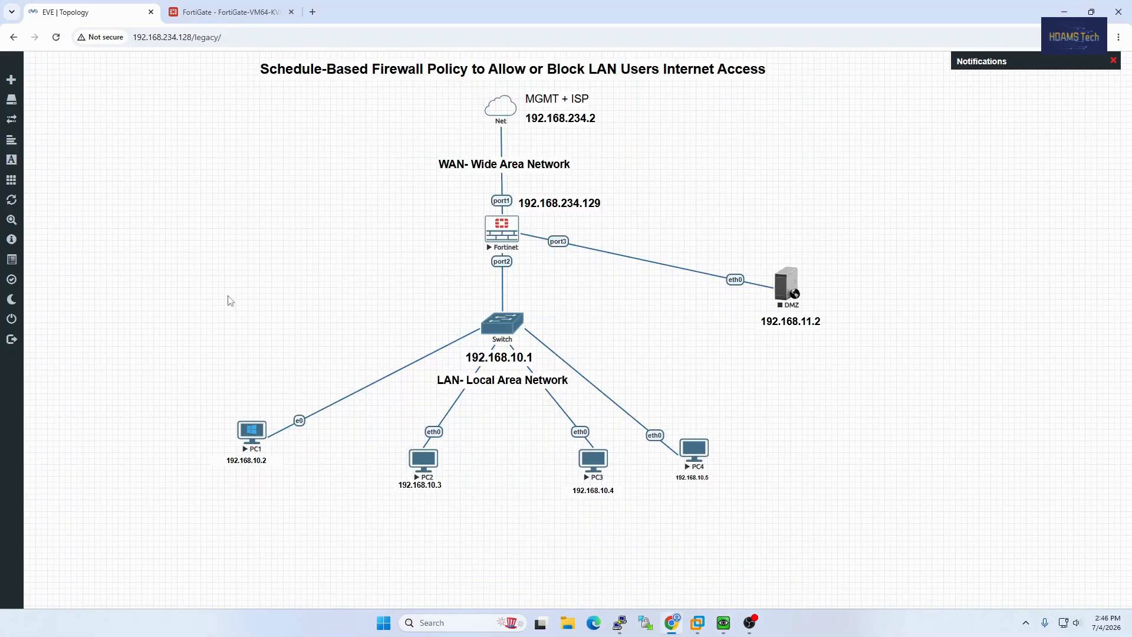
Review the network interfaces, DNS settings and static routes configured on the FortiGate firewall.
click(275, 16)
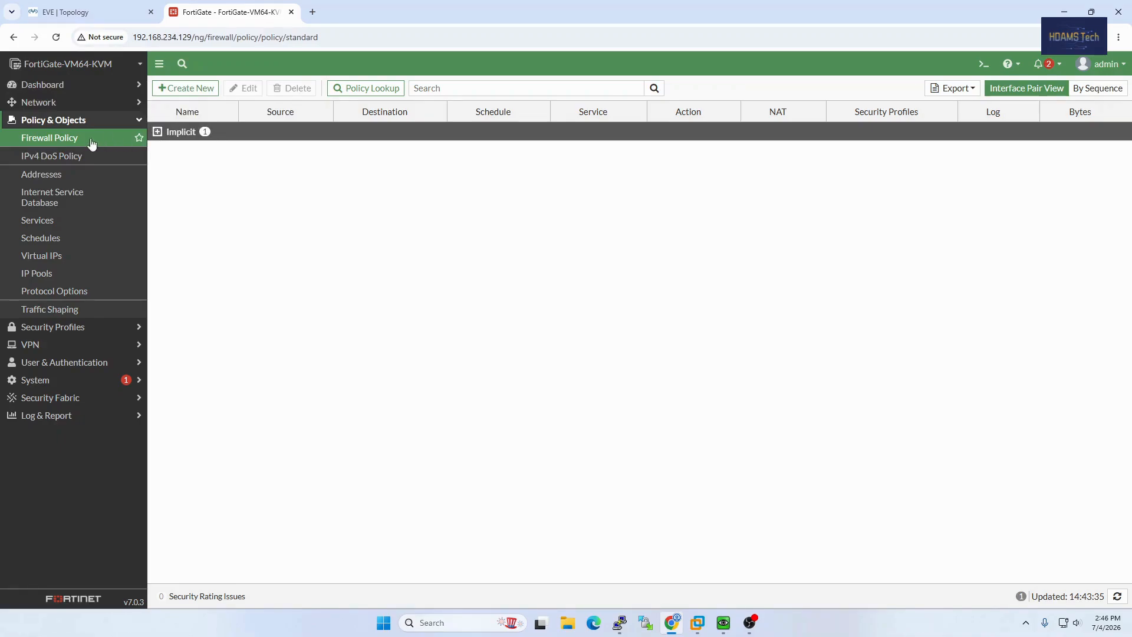
click(63, 103)
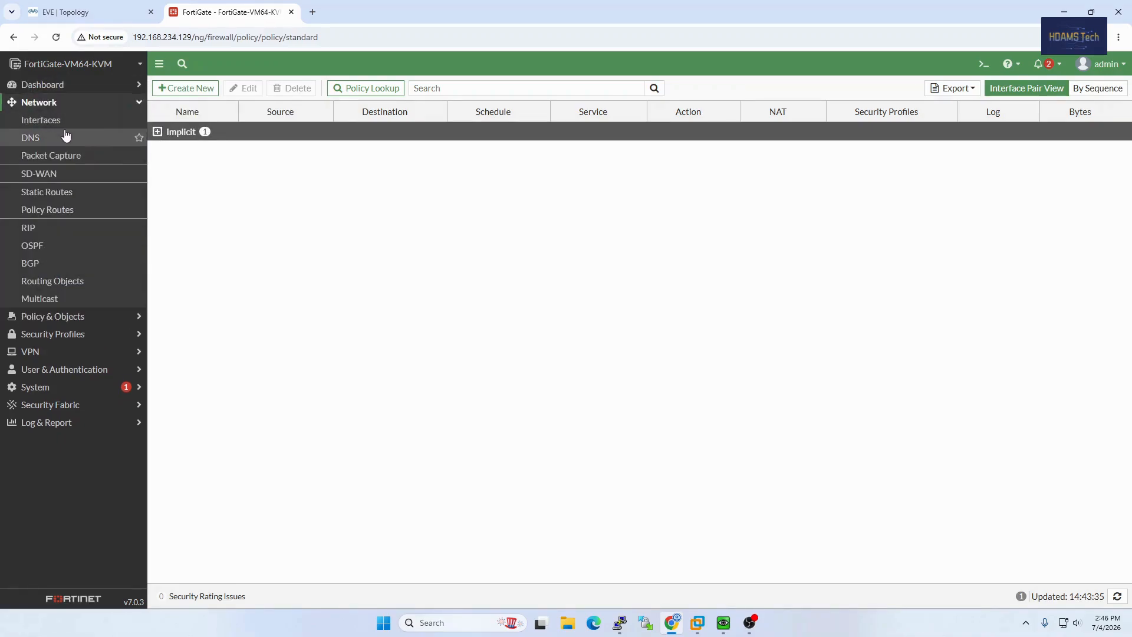
click(66, 137)
click(66, 121)
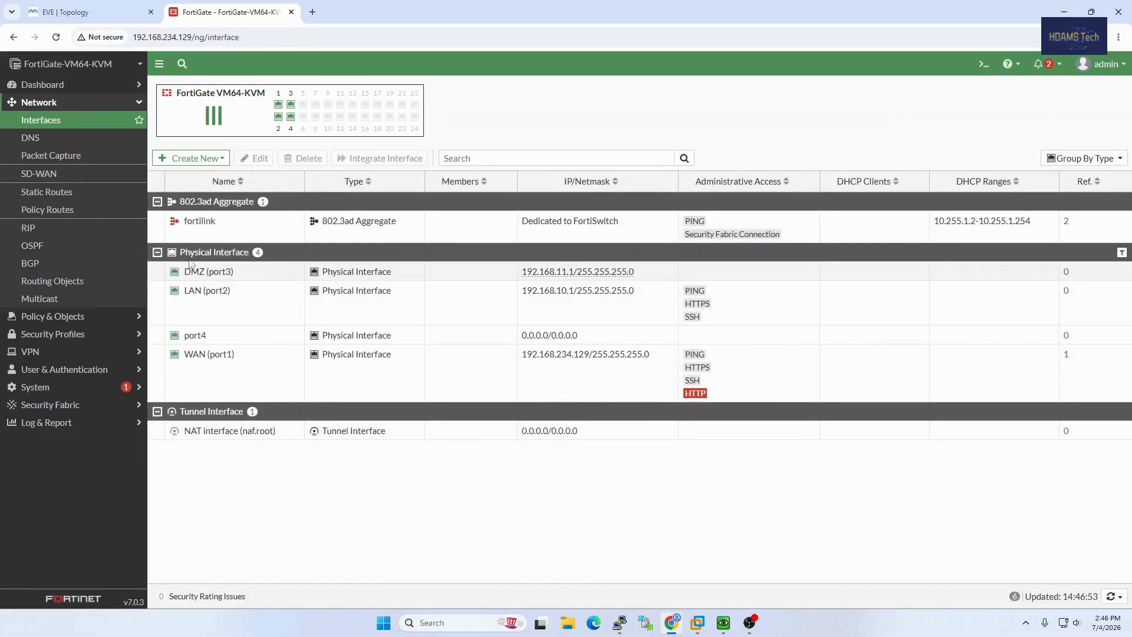
mouse_move(222, 354)
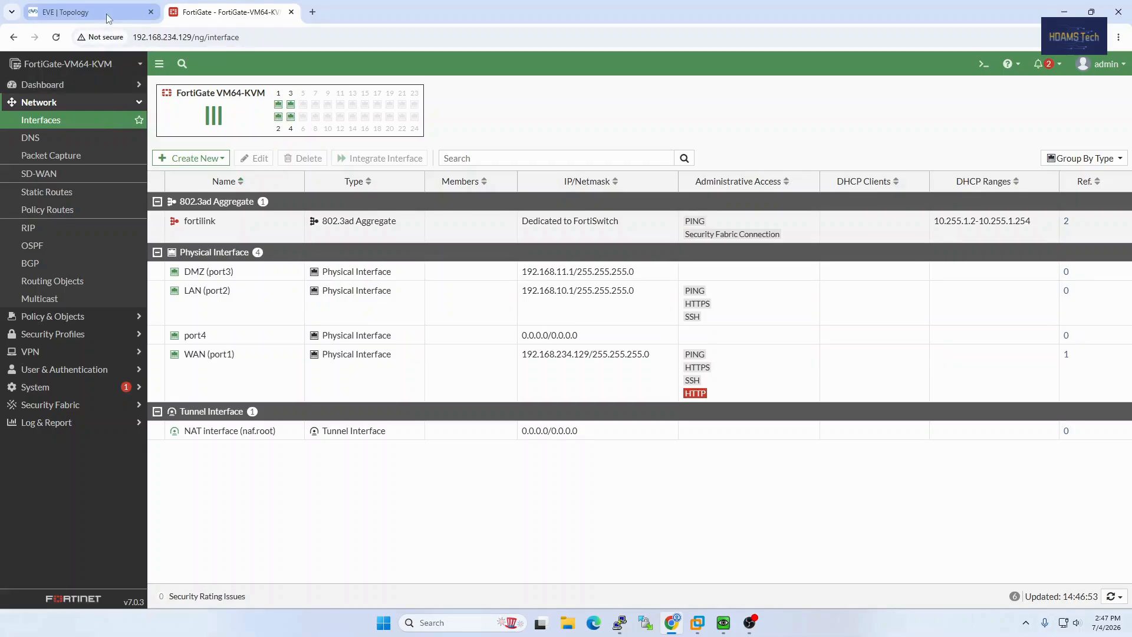
click(61, 143)
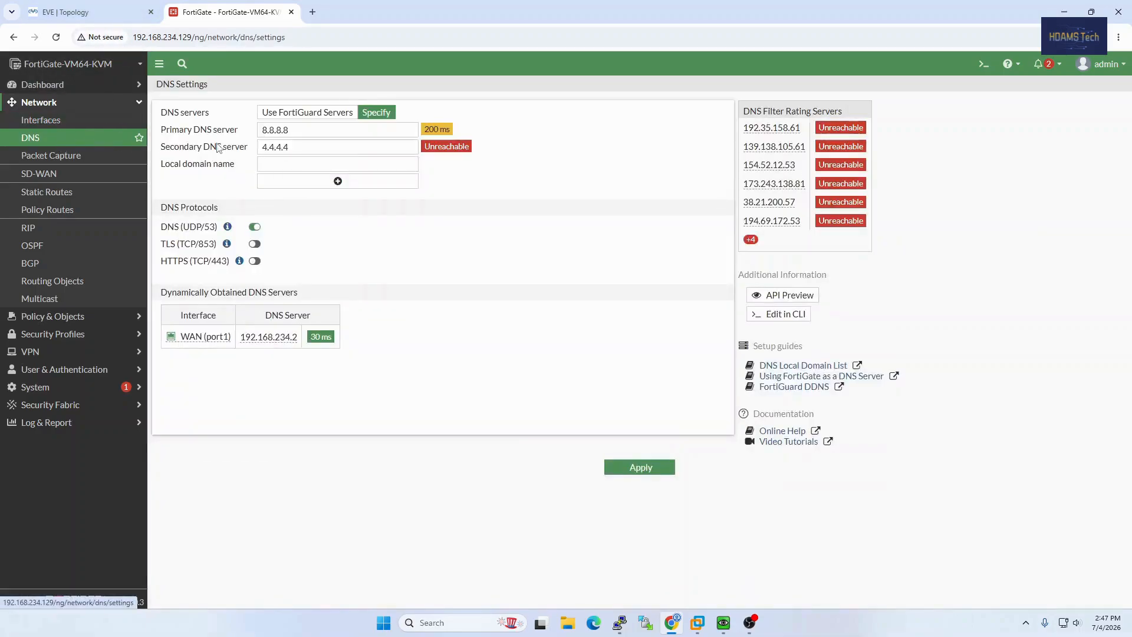
click(65, 196)
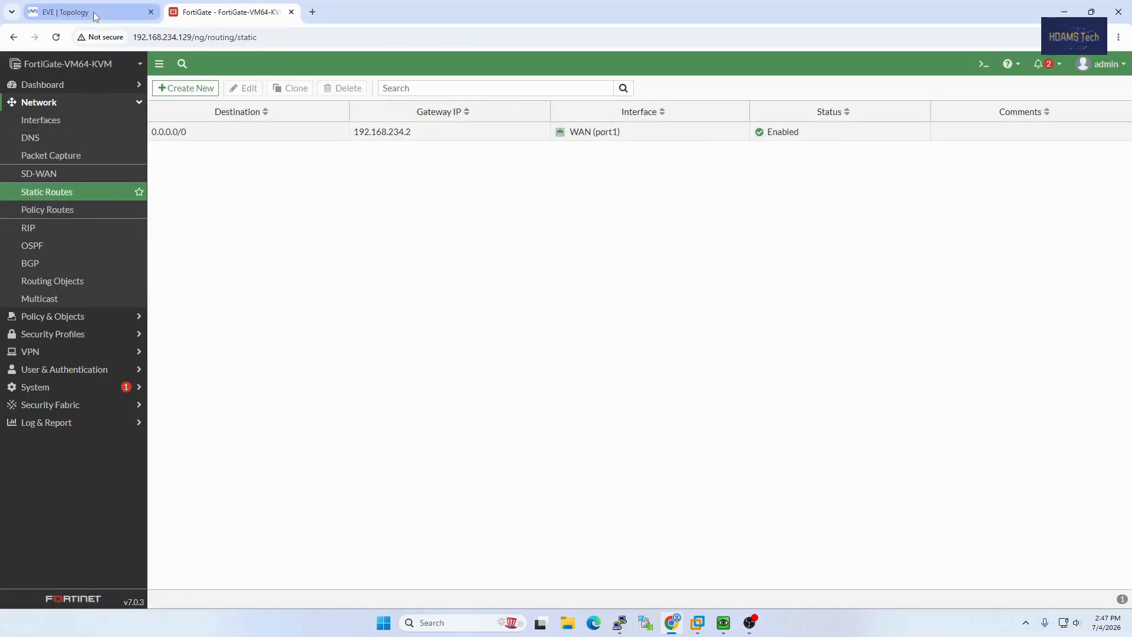
Create a new firewall policy named "LAN internet".
click(41, 103)
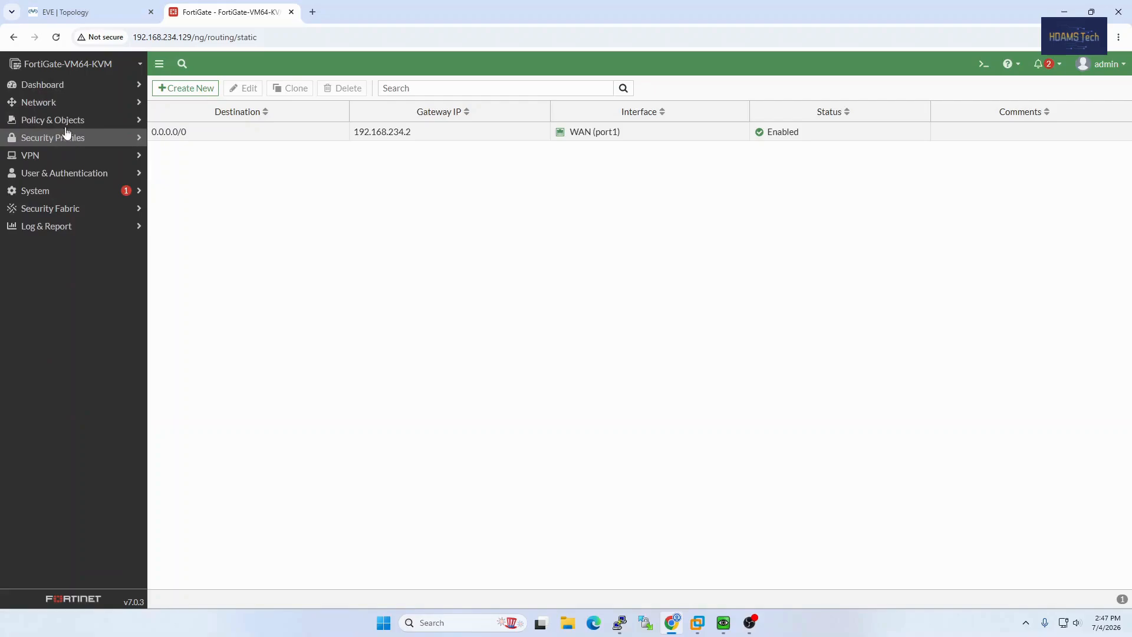
click(68, 119)
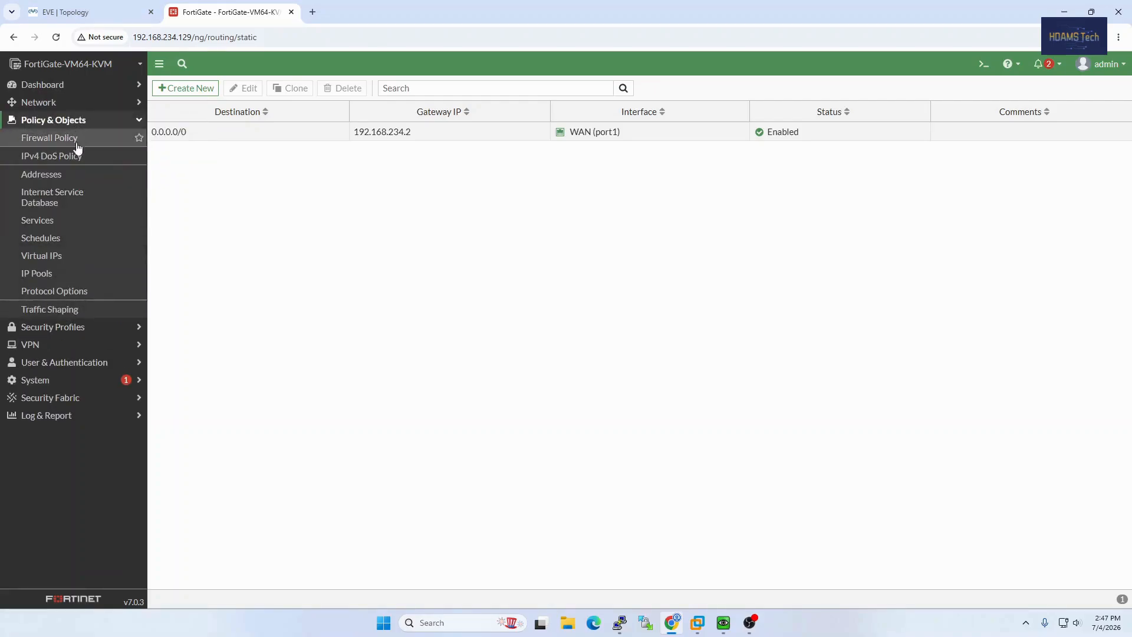
click(57, 144)
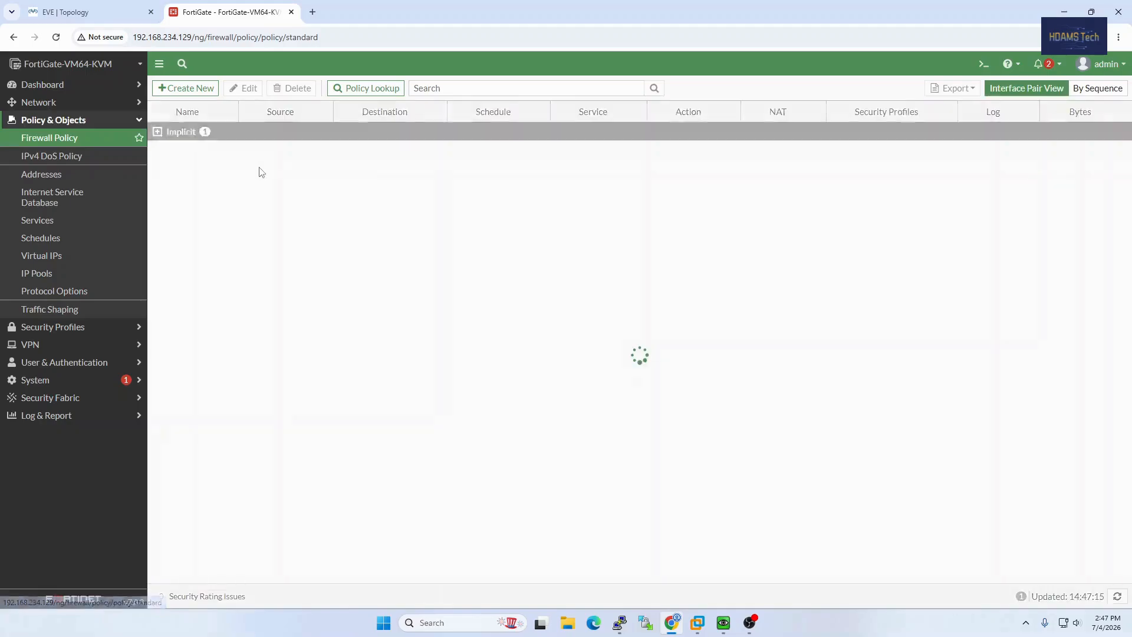
click(193, 93)
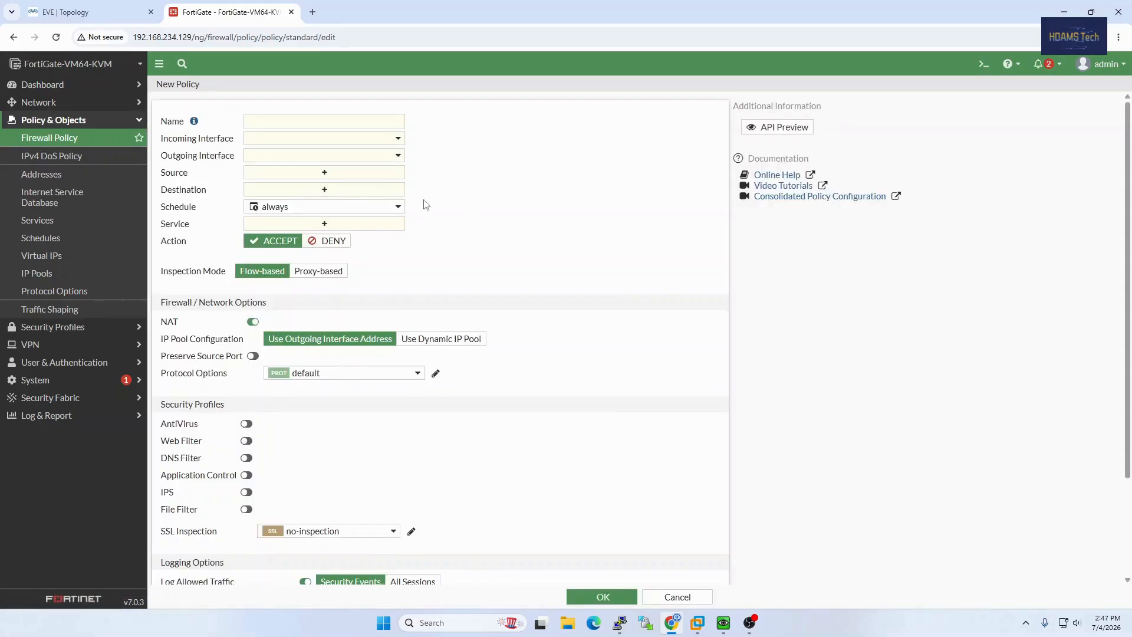
click(308, 123)
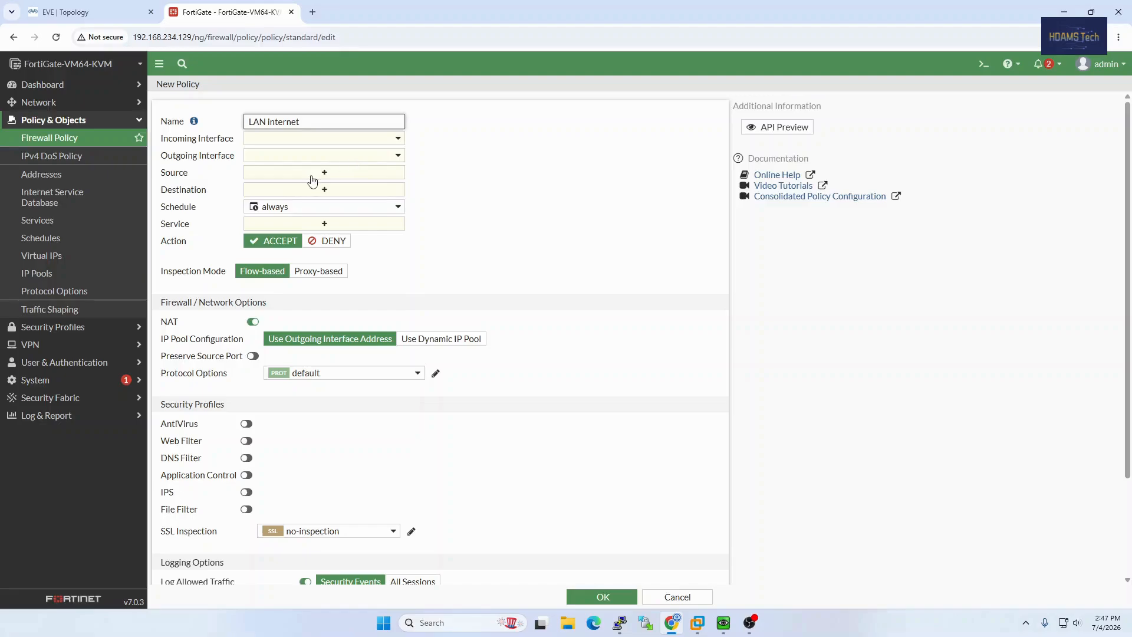
Set the policy's incoming interface to LAN (port2) and outgoing interface to WAN (port1), checking them against the EVE topology.
click(335, 142)
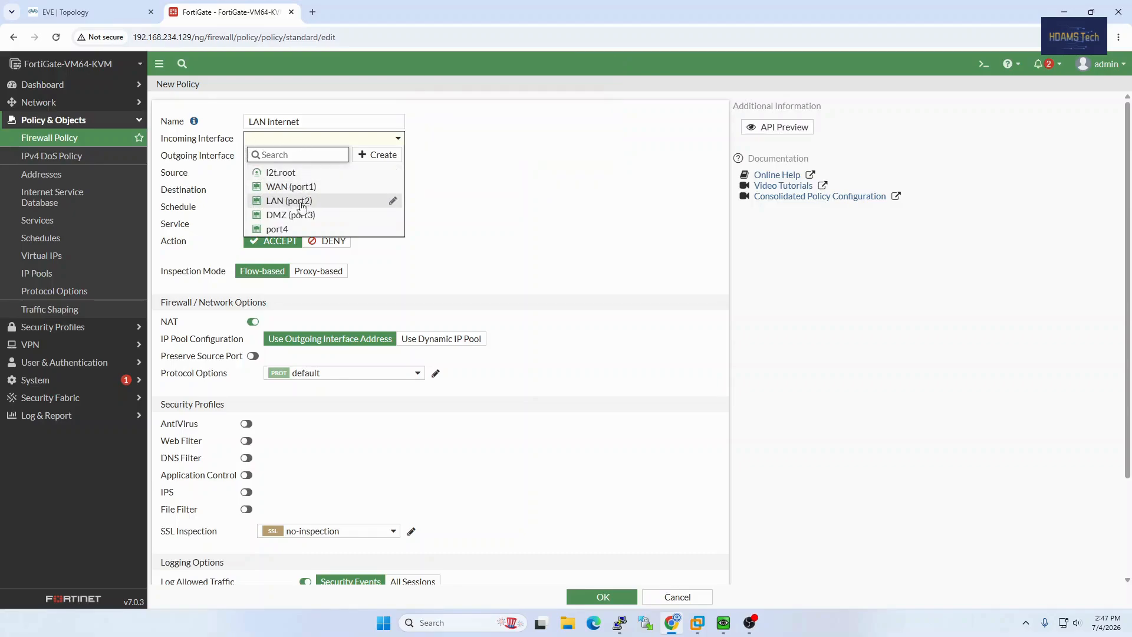
click(299, 204)
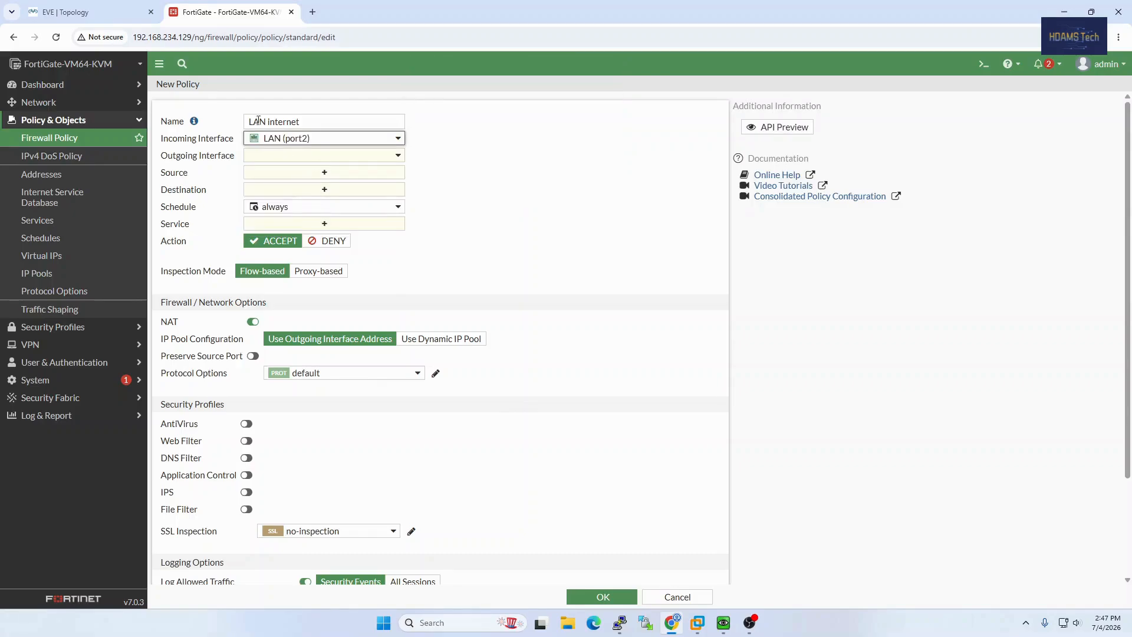
click(133, 13)
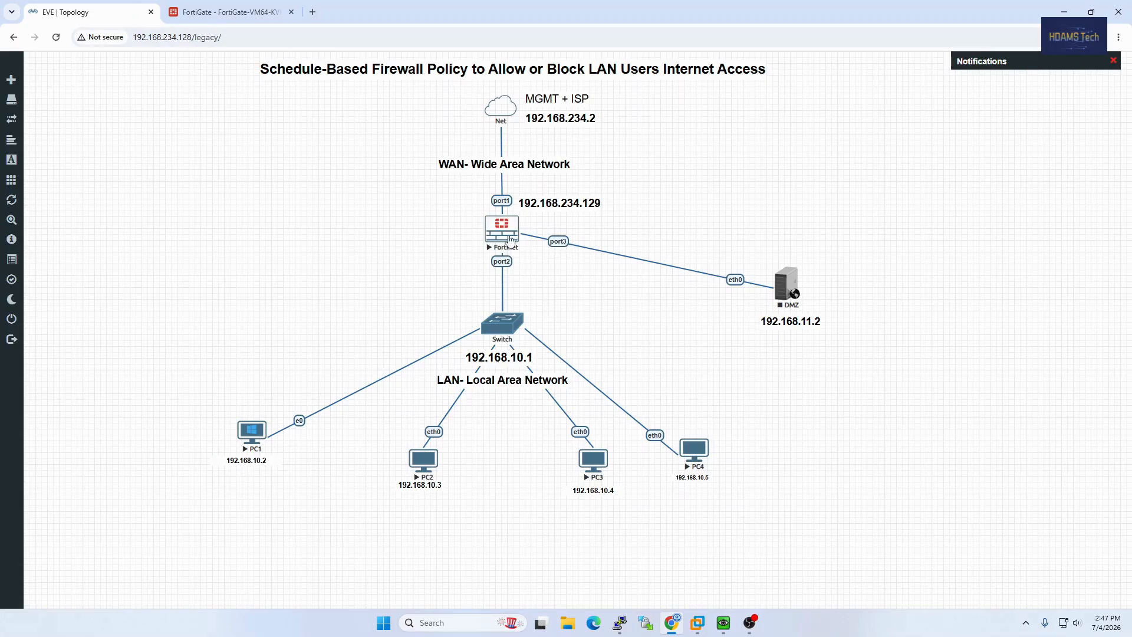
click(230, 12)
click(288, 158)
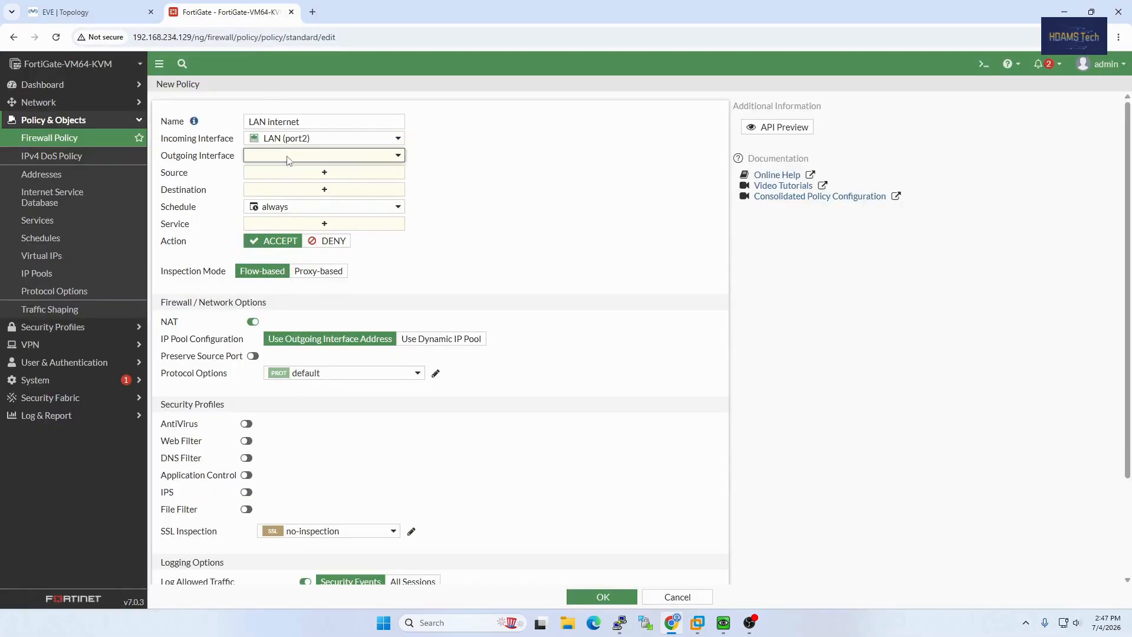
click(300, 206)
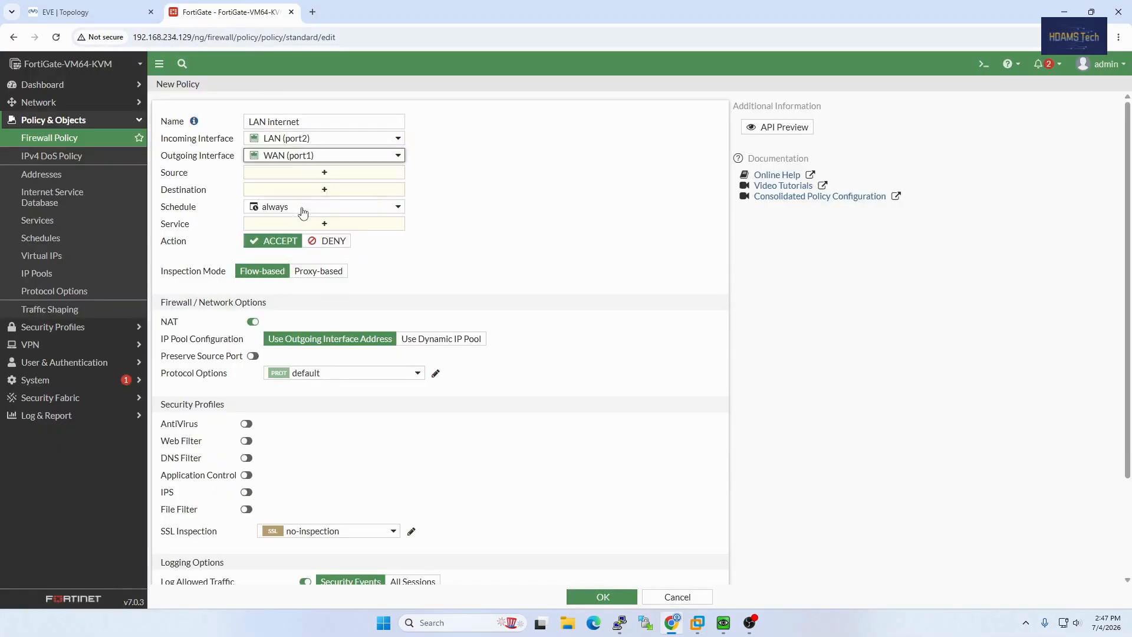
click(89, 12)
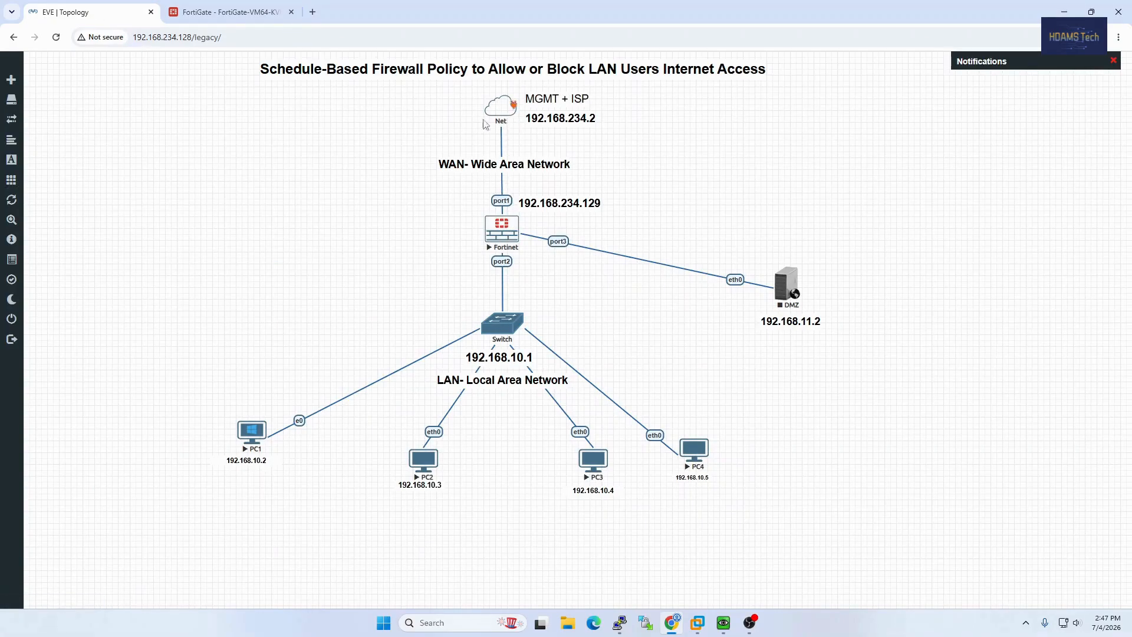
click(255, 12)
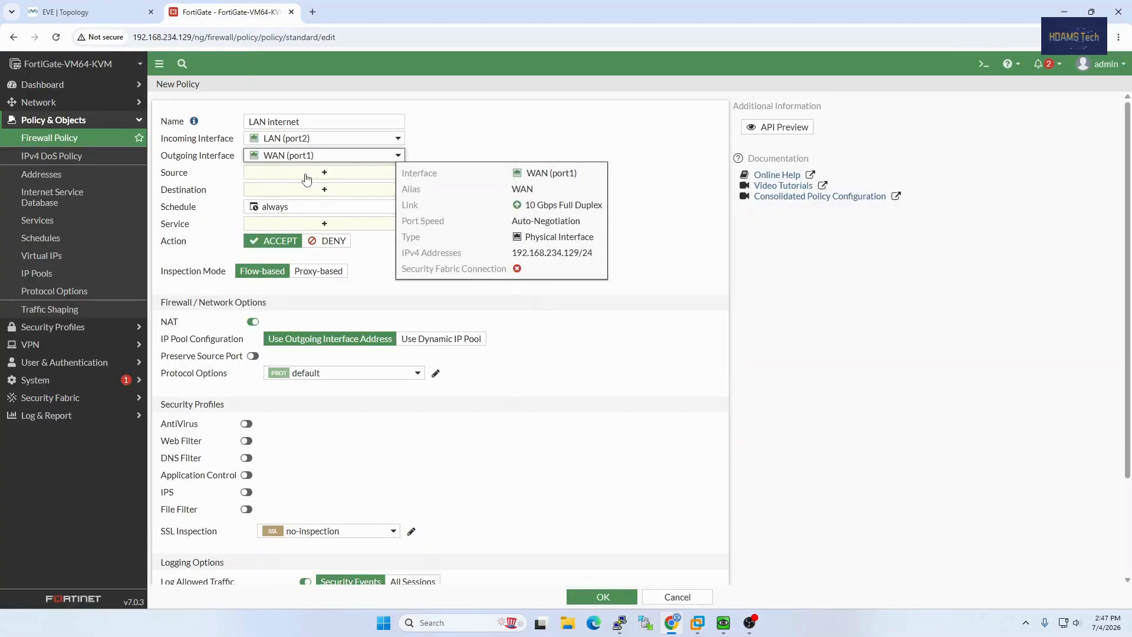
Set both the source and the destination of the LAN internet policy to the address "all".
click(324, 172)
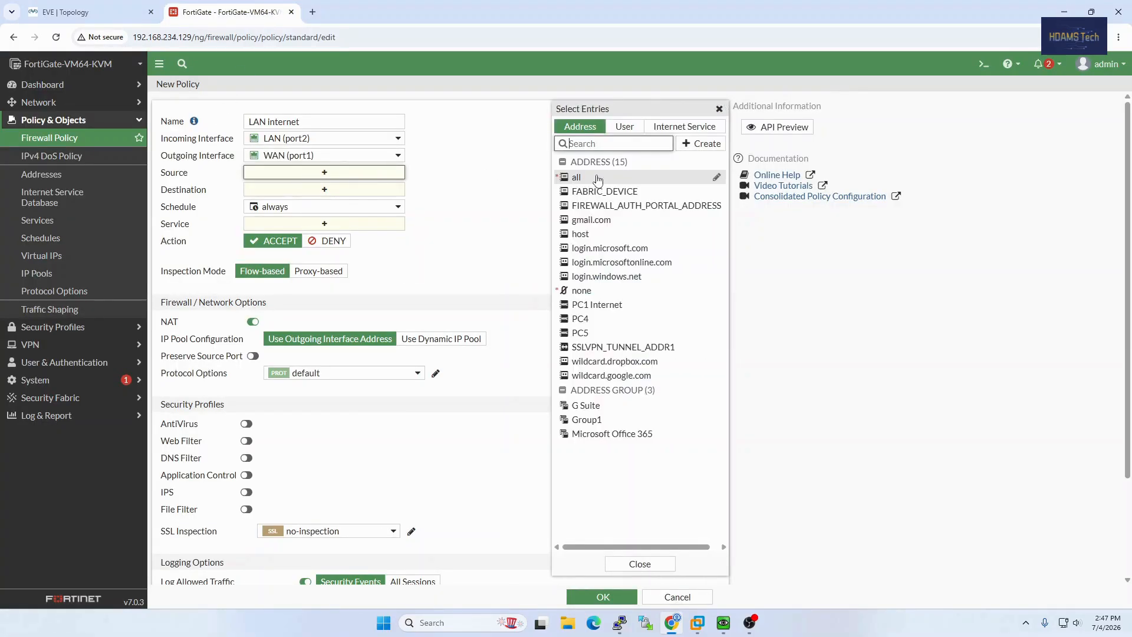
mouse_move(596, 179)
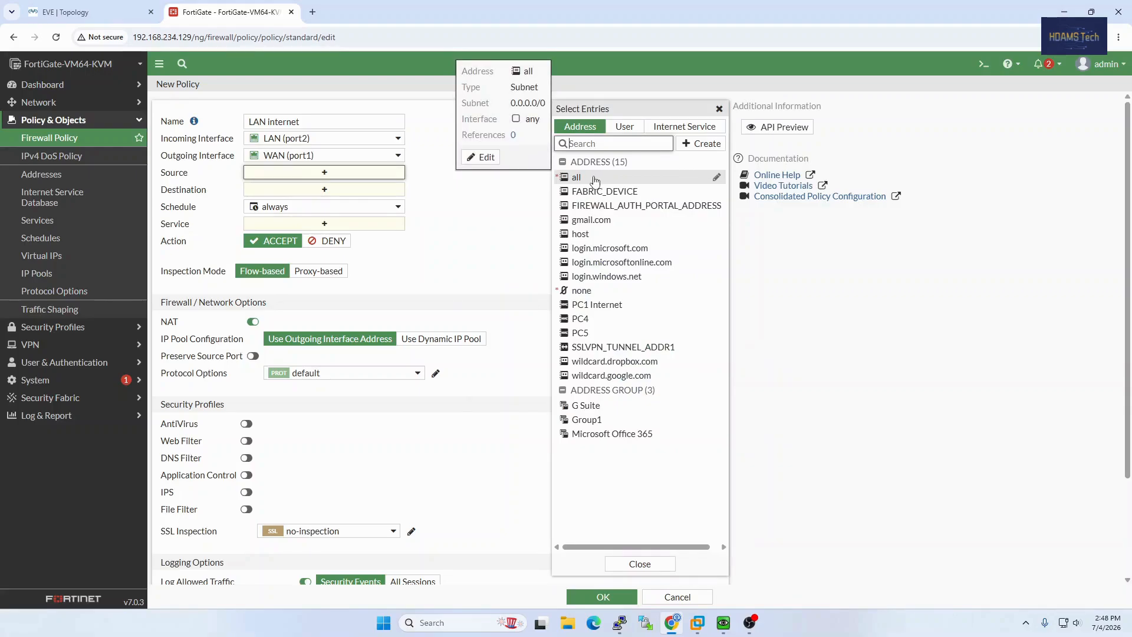
click(595, 178)
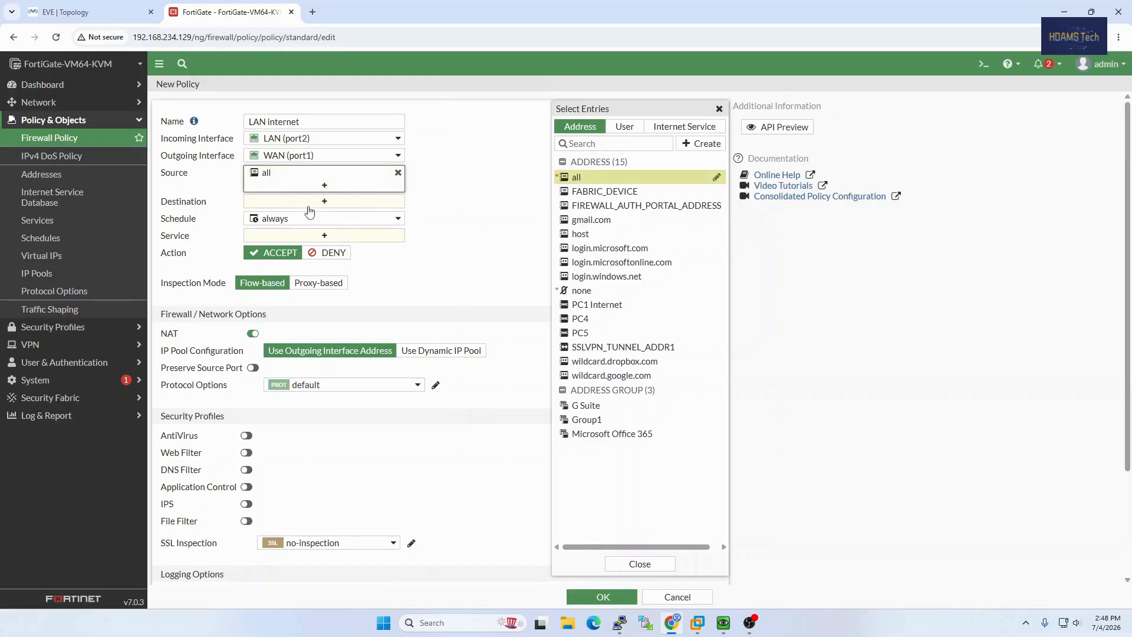
click(315, 202)
mouse_move(570, 184)
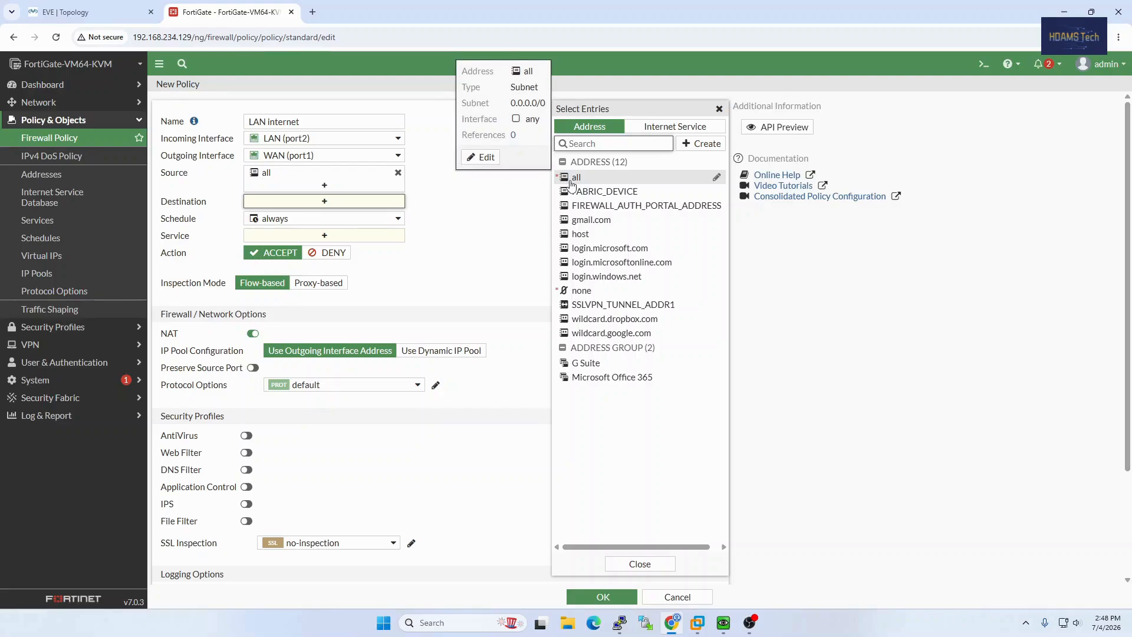
click(571, 184)
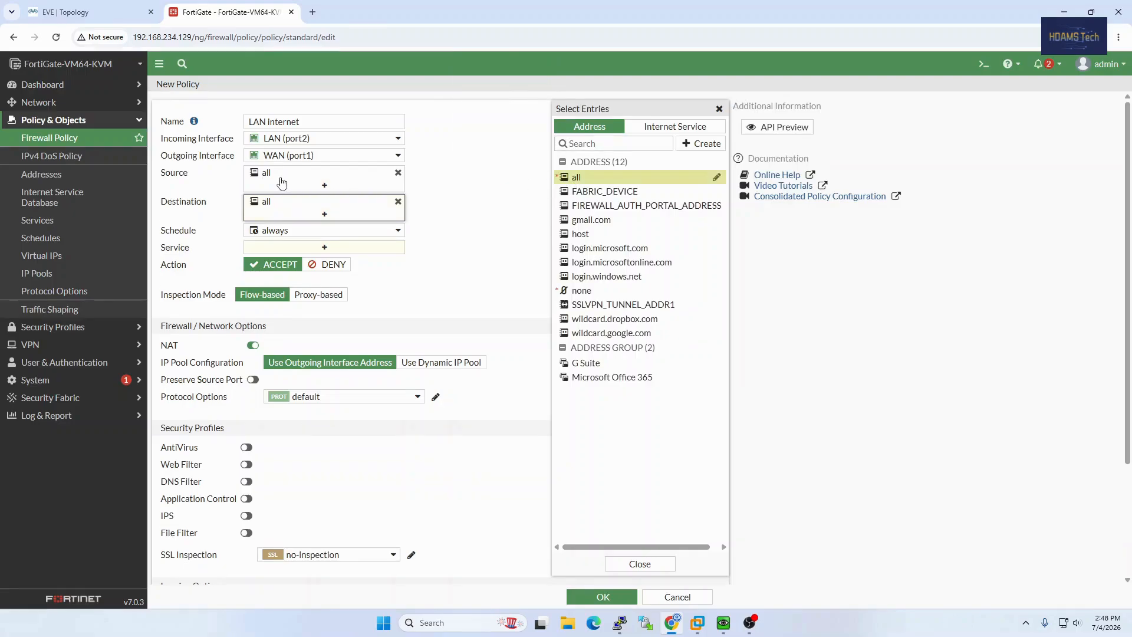
mouse_move(268, 178)
key(ctrl+1)
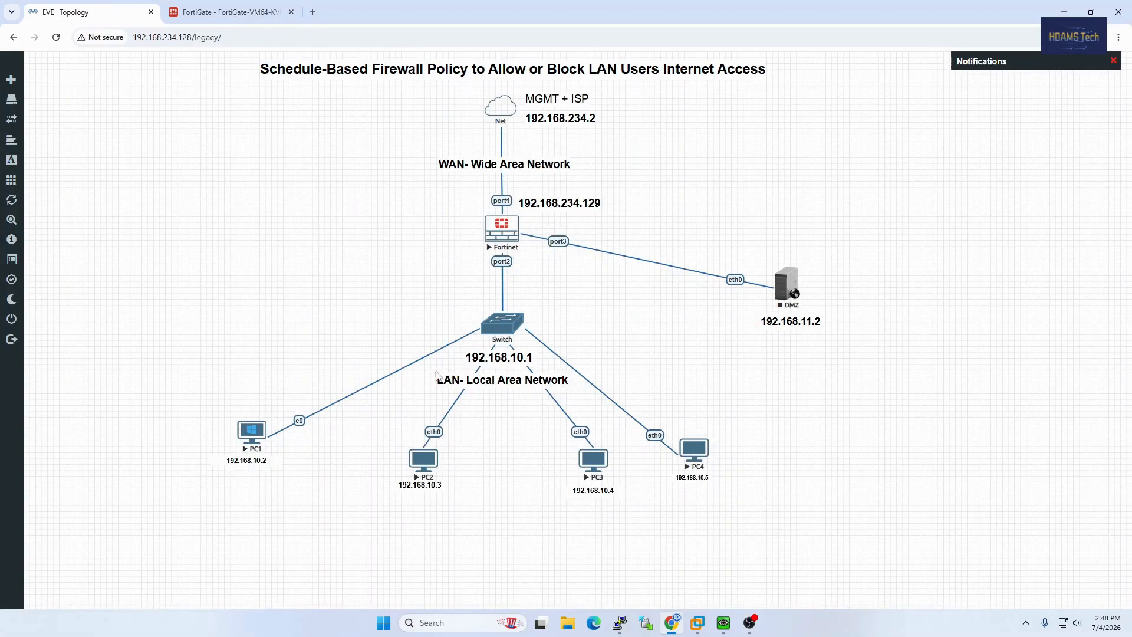
click(197, 9)
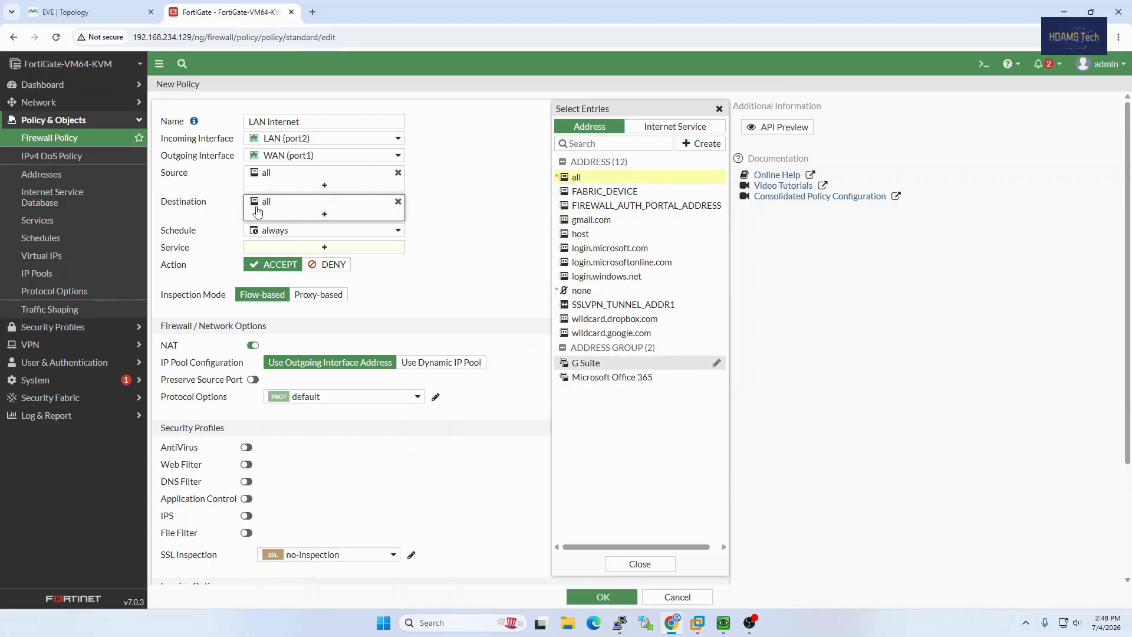
mouse_move(257, 212)
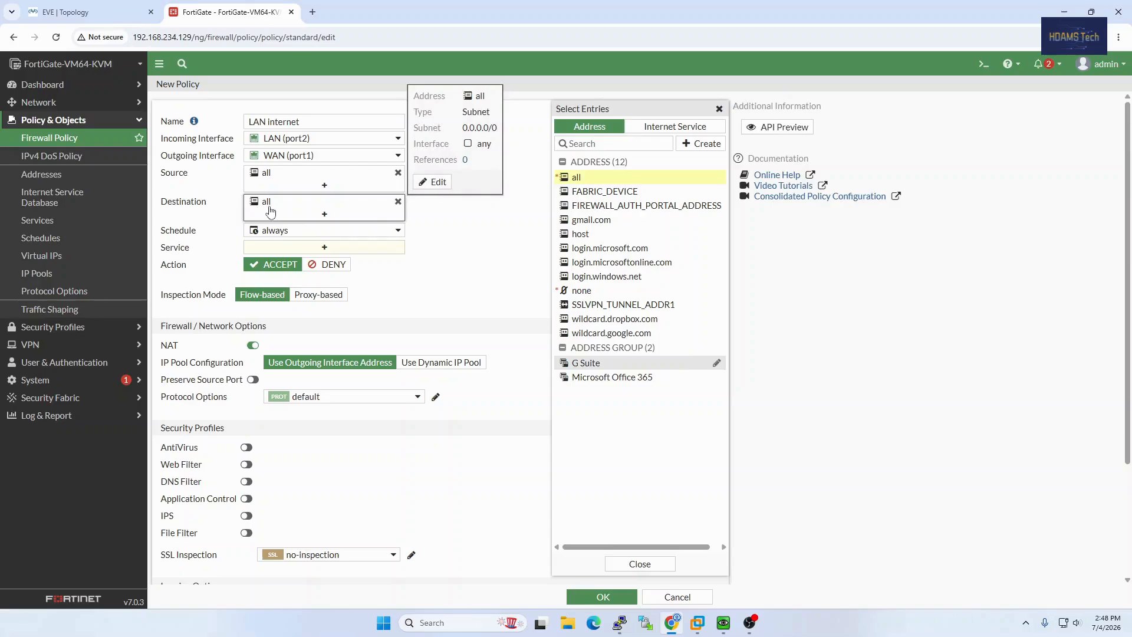
Choose the "always" schedule and the ALL service for the LAN internet policy, and save it.
click(296, 233)
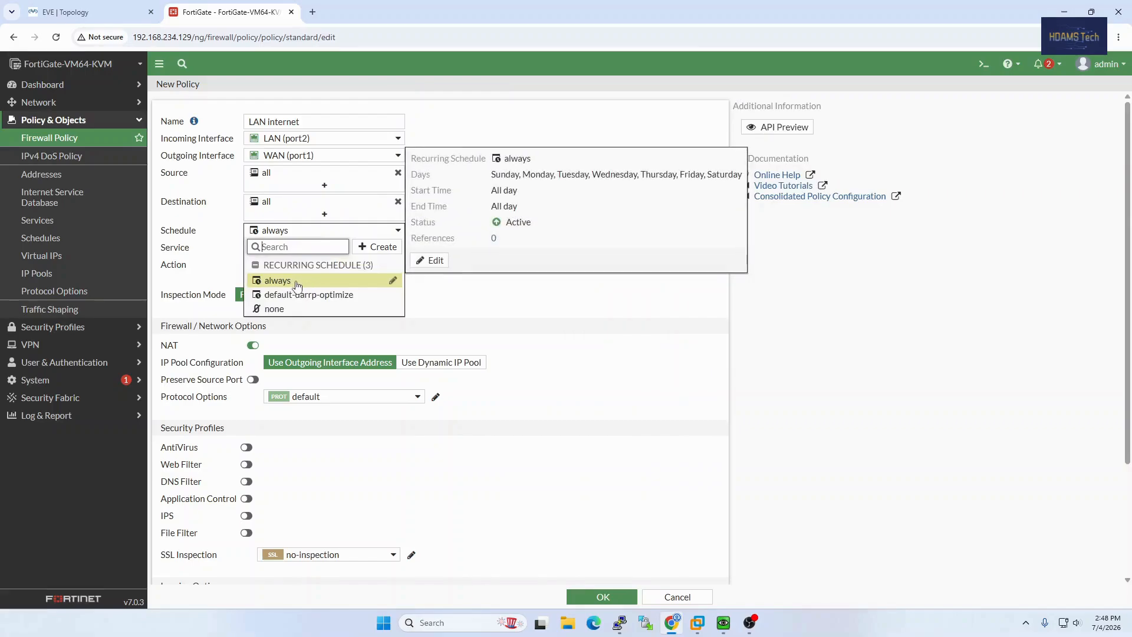
click(290, 283)
click(326, 247)
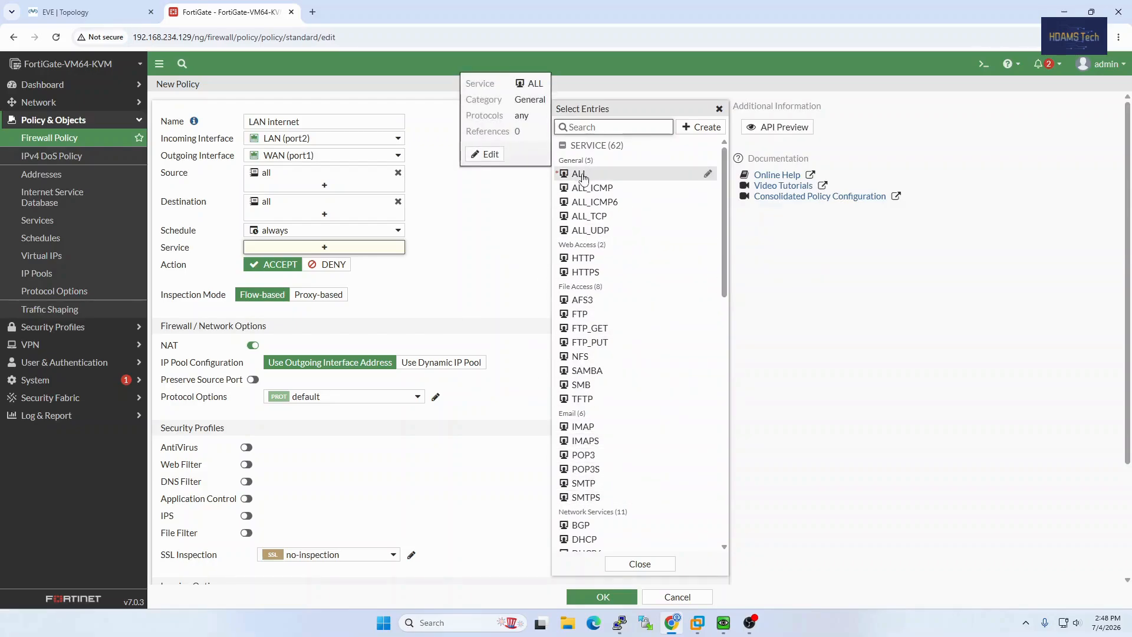
click(583, 178)
click(397, 313)
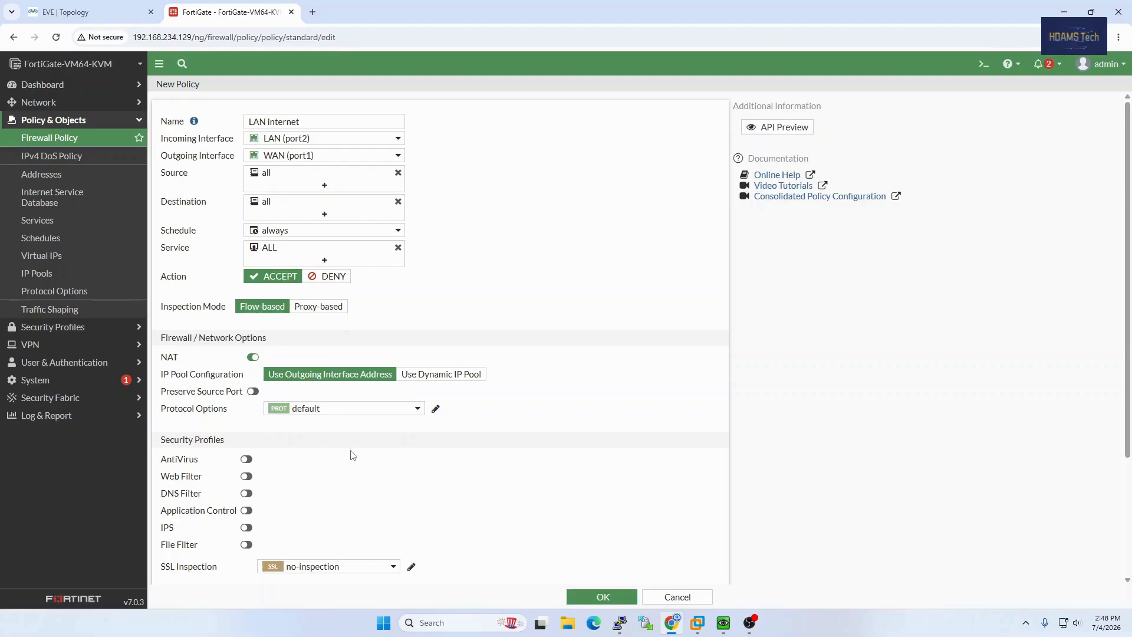
click(611, 599)
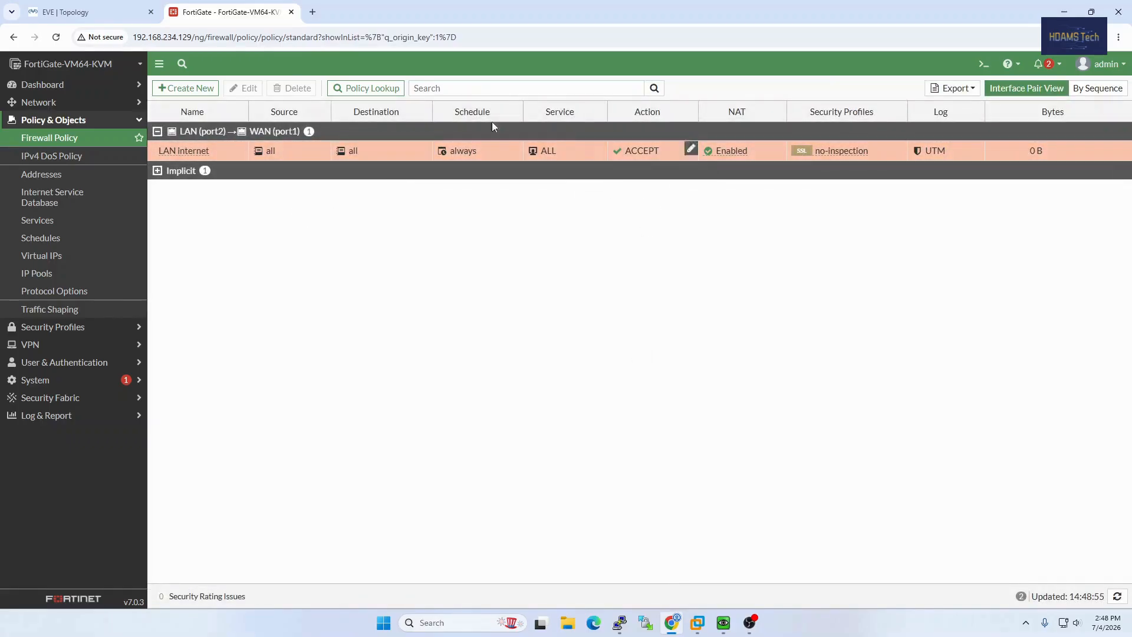
Switch to PC1's console from the EVE topology and ping 8.8.8.8 to test its internet access.
click(120, 16)
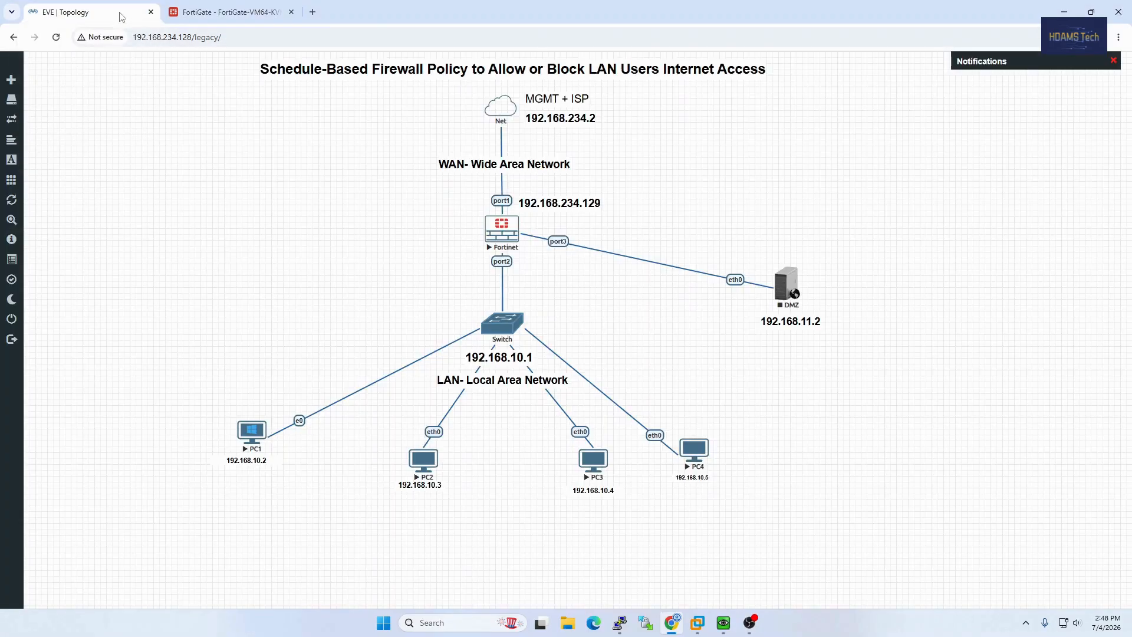
click(723, 623)
click(404, 387)
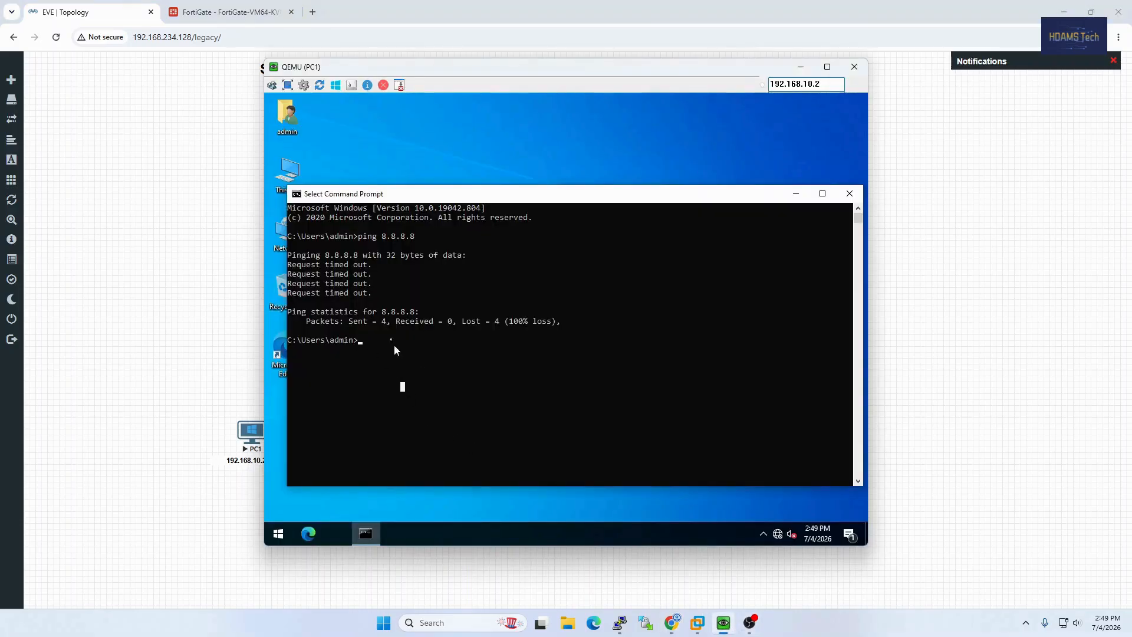
drag(348, 65, 375, 65)
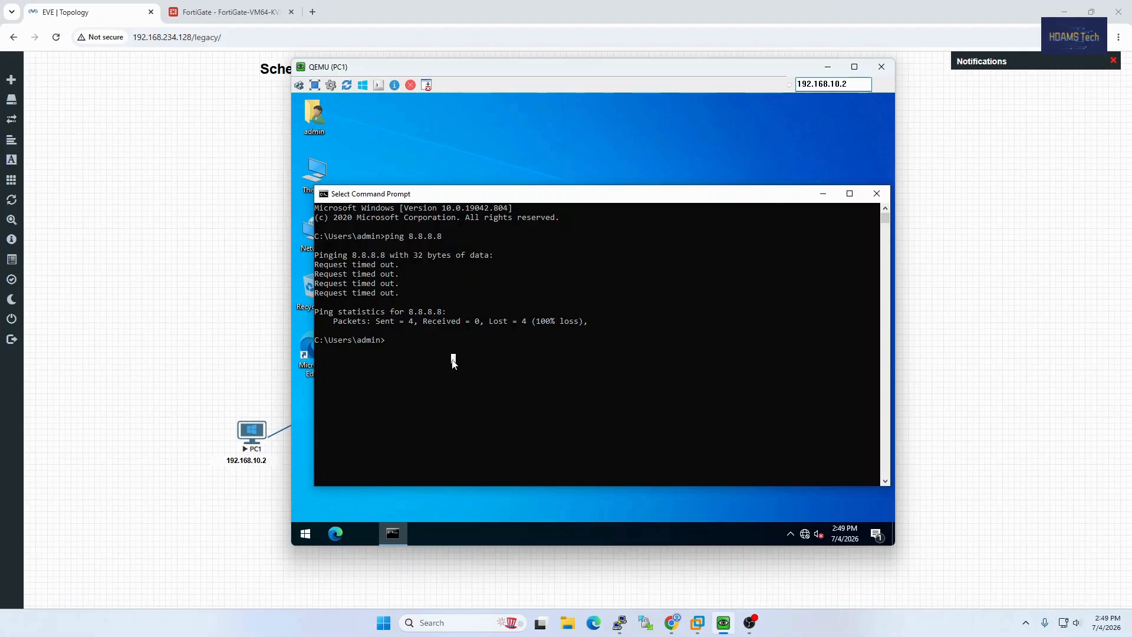
text(ping 8.8.8.8)
key(Return)
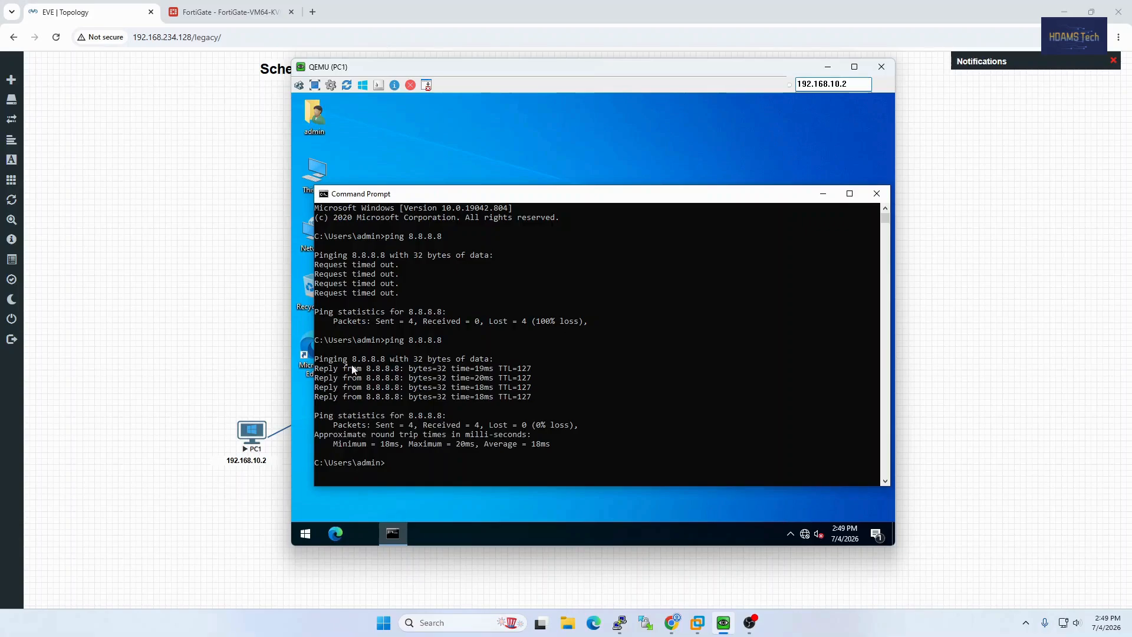
click(230, 358)
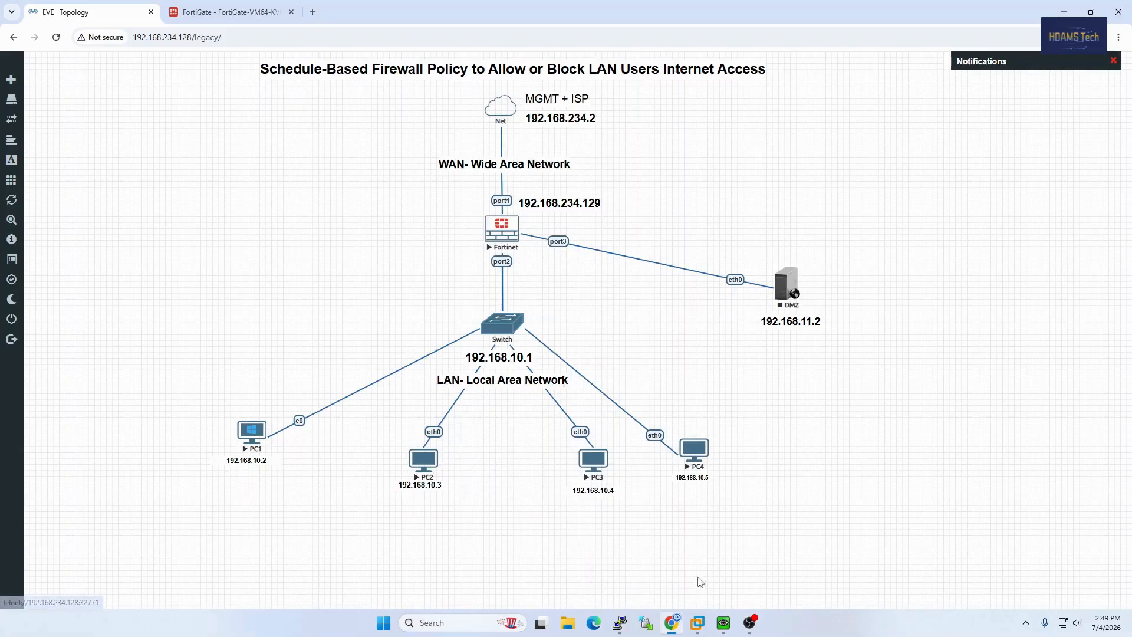
Switch to PC2's terminal and repeat the ping to 8.8.8.8 to test its internet access.
mouse_move(620, 623)
click(667, 575)
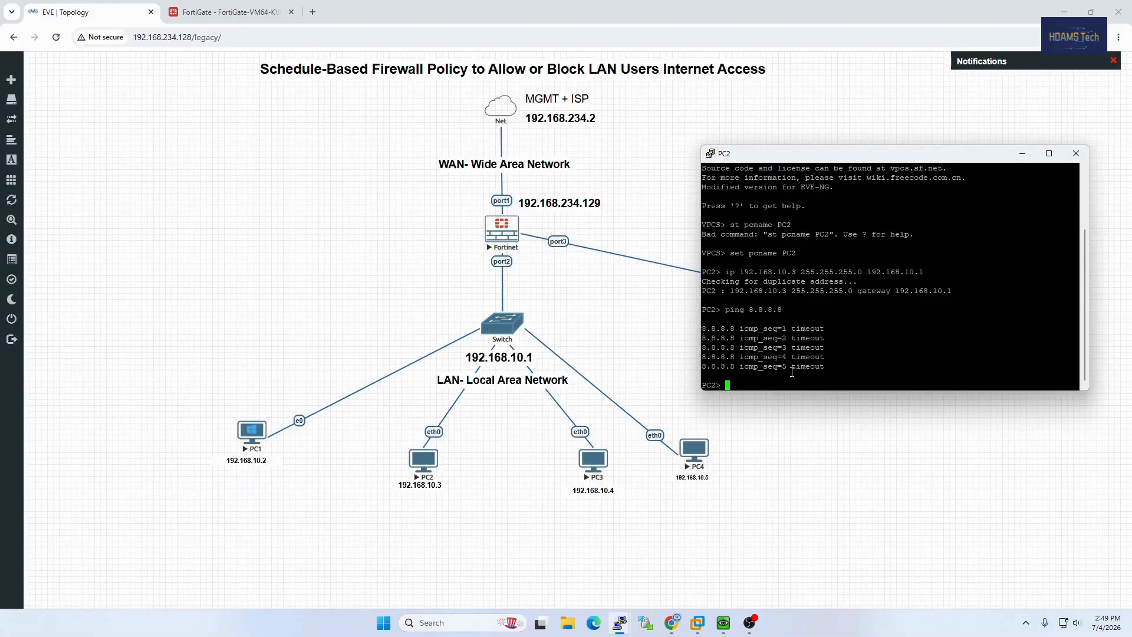
key(Up)
key(Return)
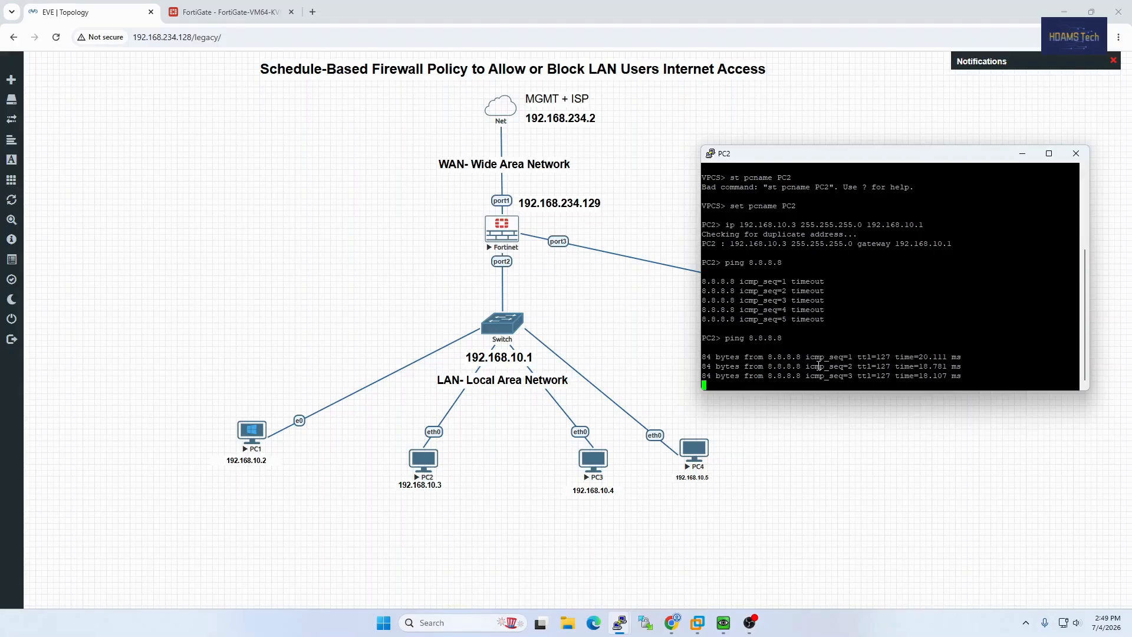
click(378, 279)
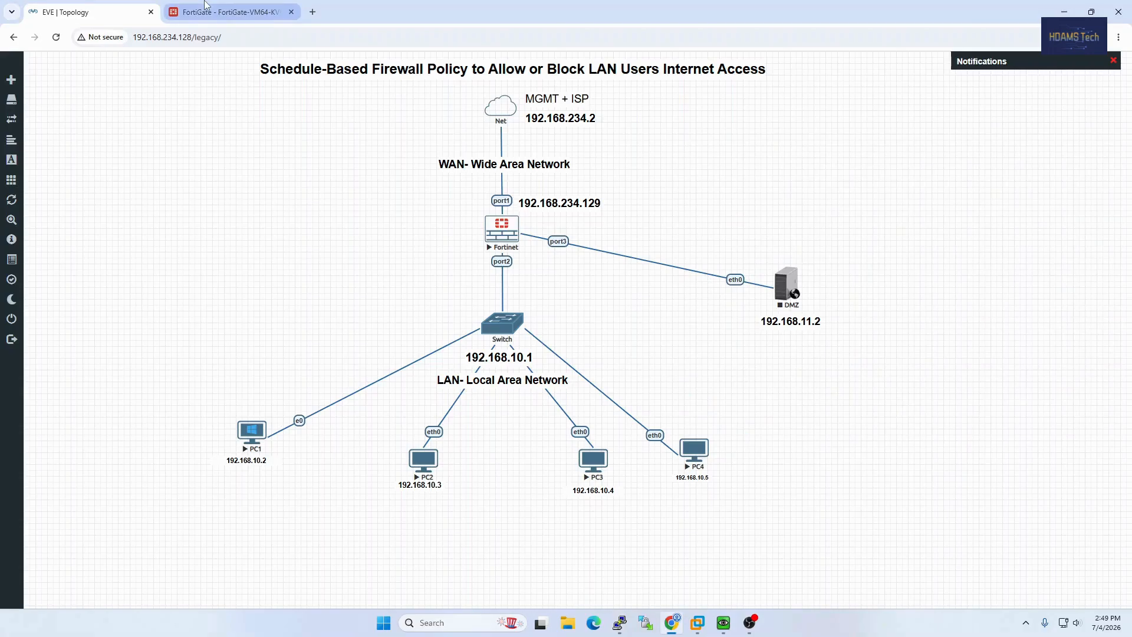
Start a new firewall schedule in FortiGate and compare the options of the One Time and Recurring types.
click(204, 12)
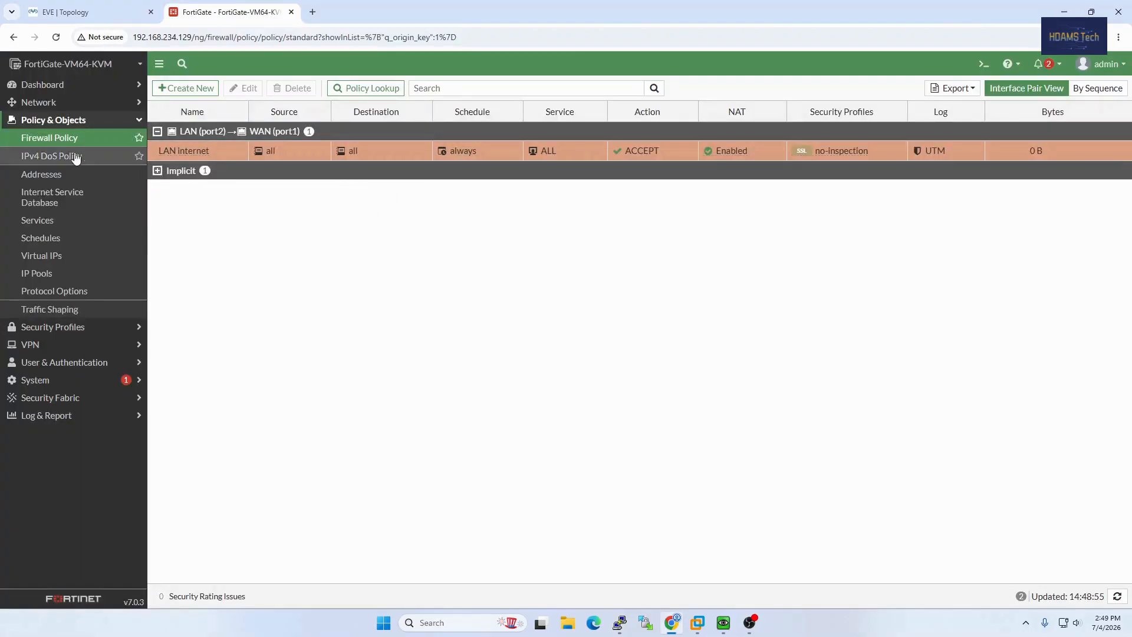
click(48, 237)
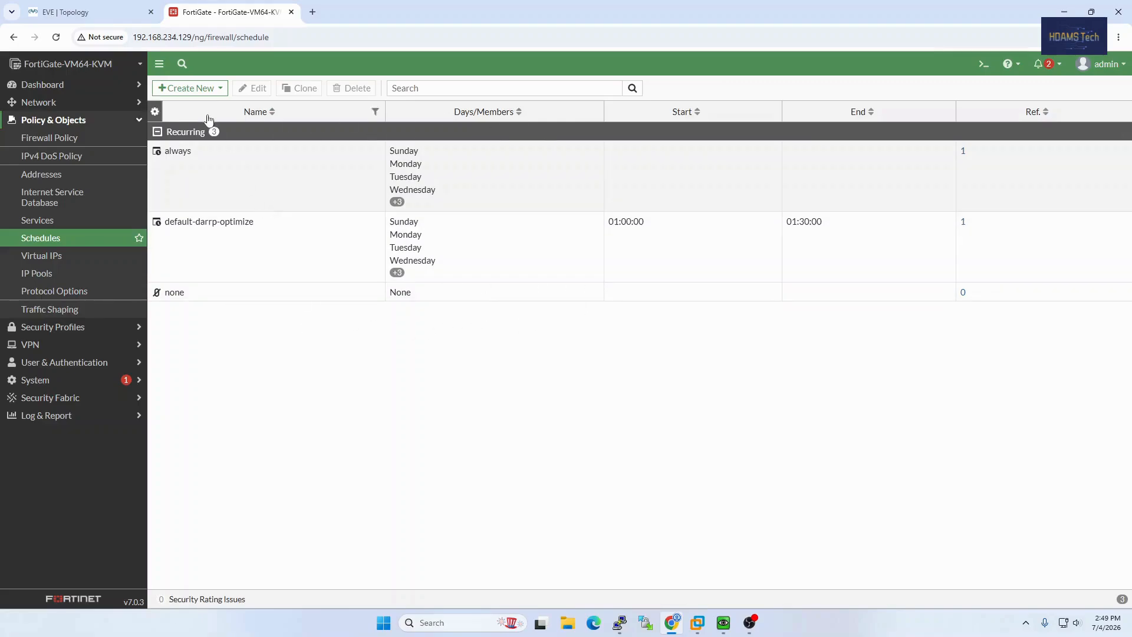
click(191, 88)
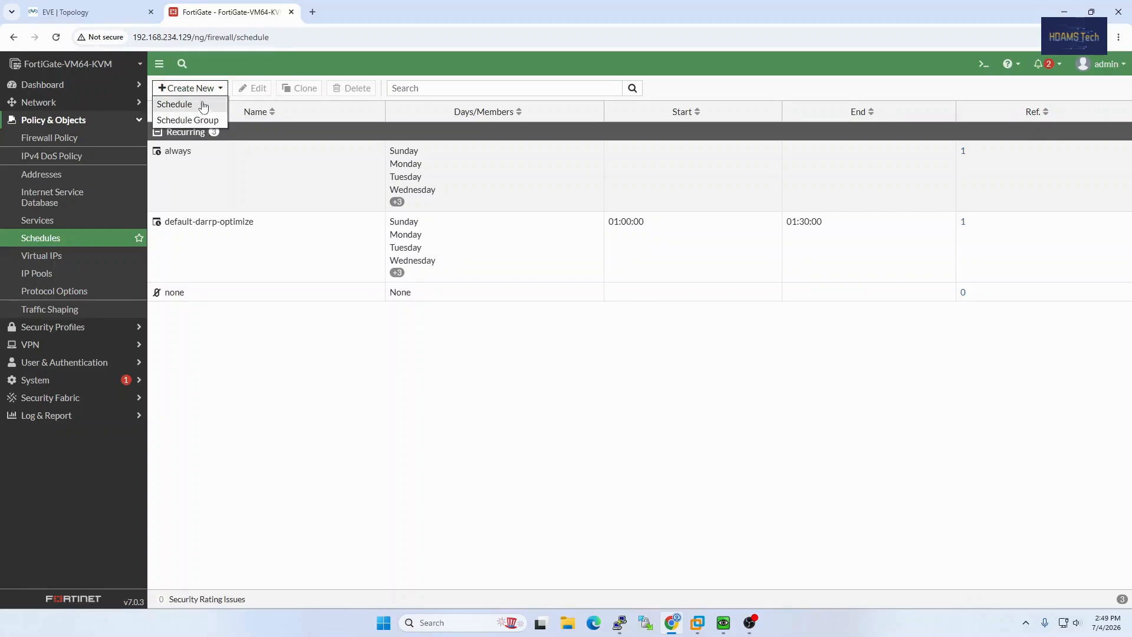
click(177, 105)
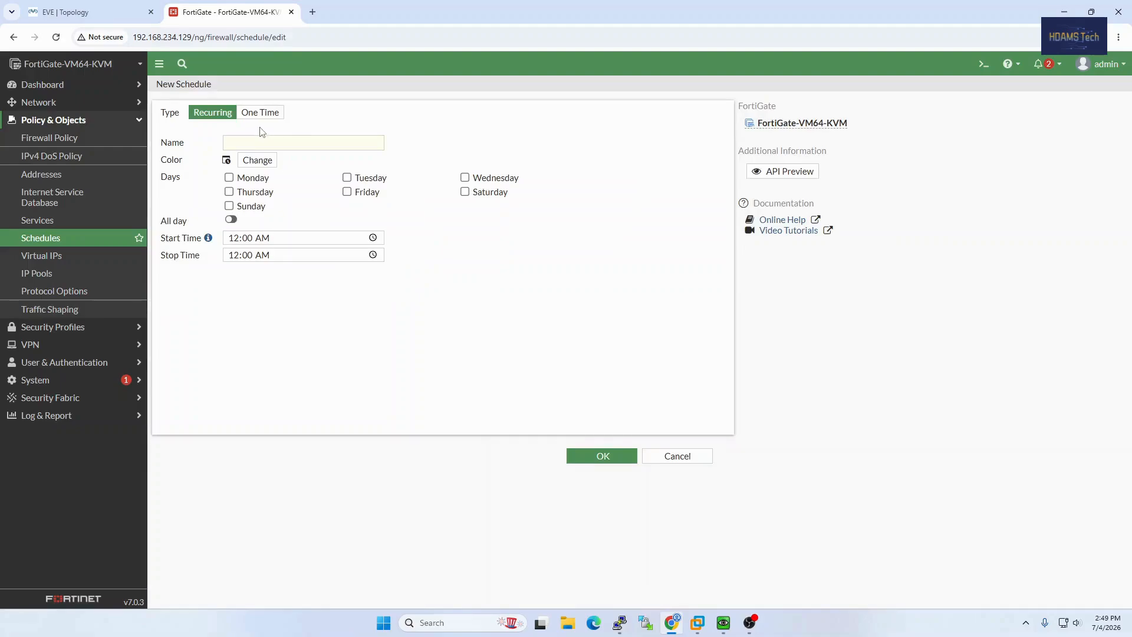
click(255, 115)
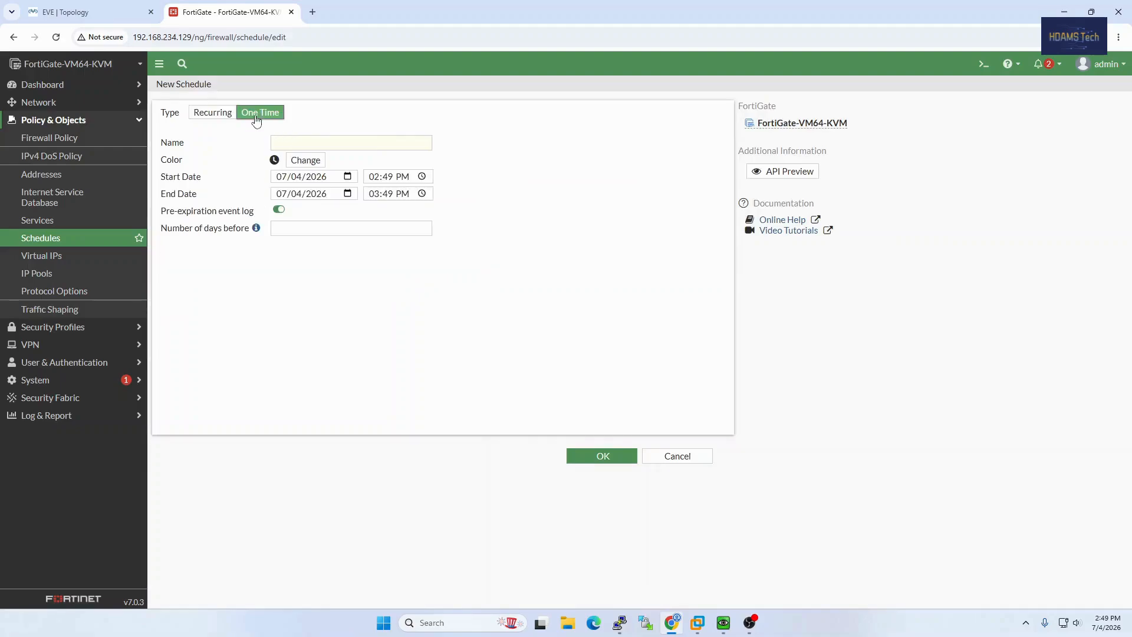
click(225, 117)
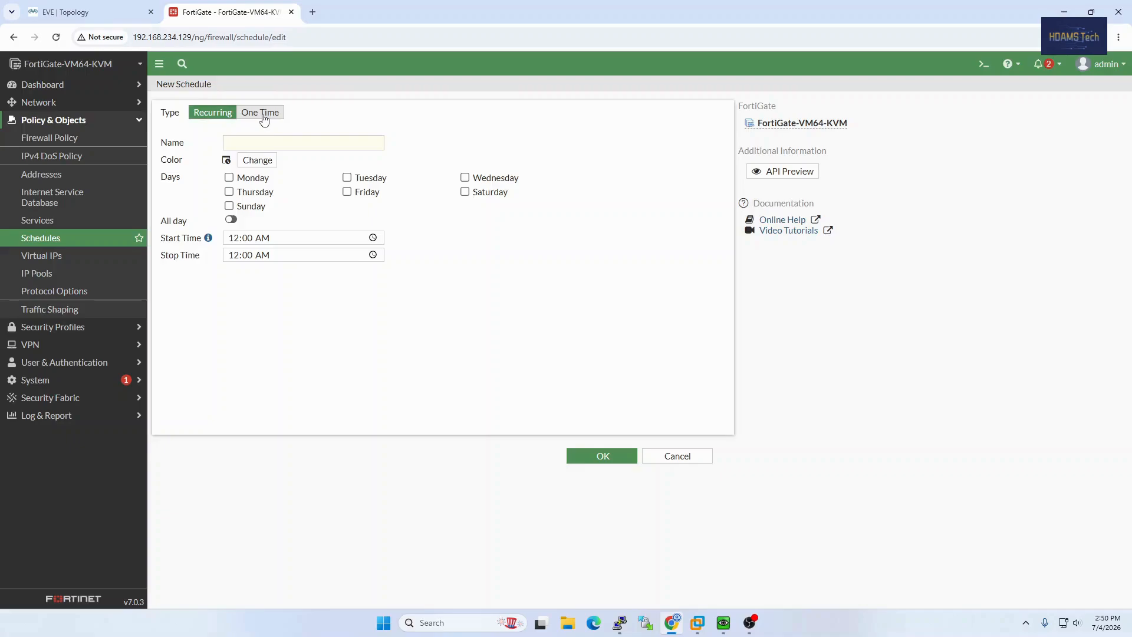
click(262, 112)
click(217, 116)
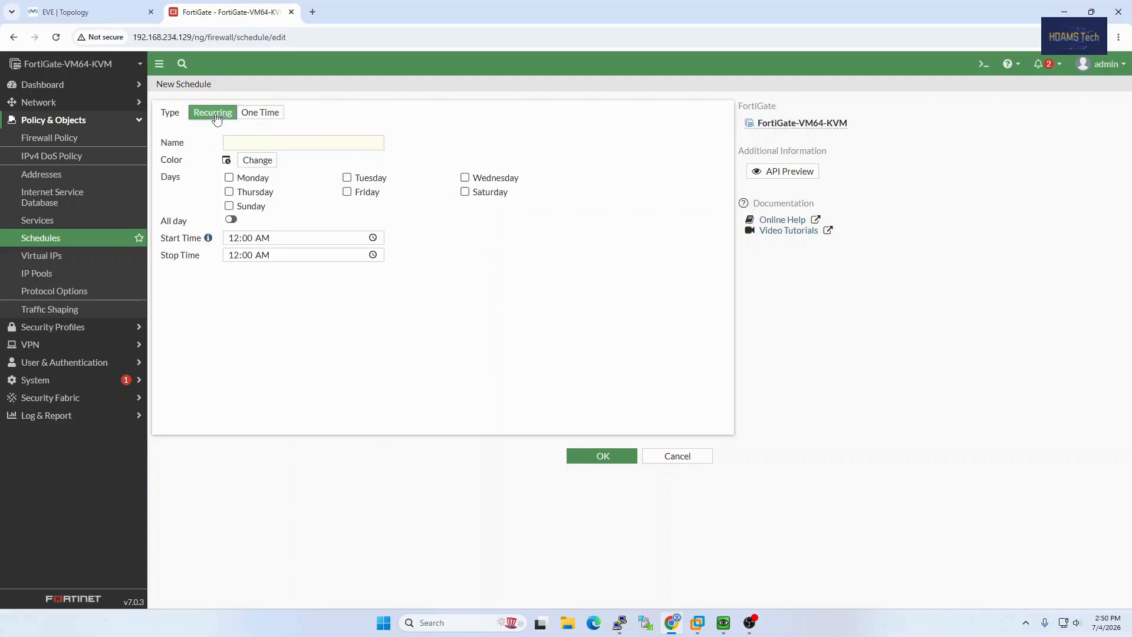
click(248, 142)
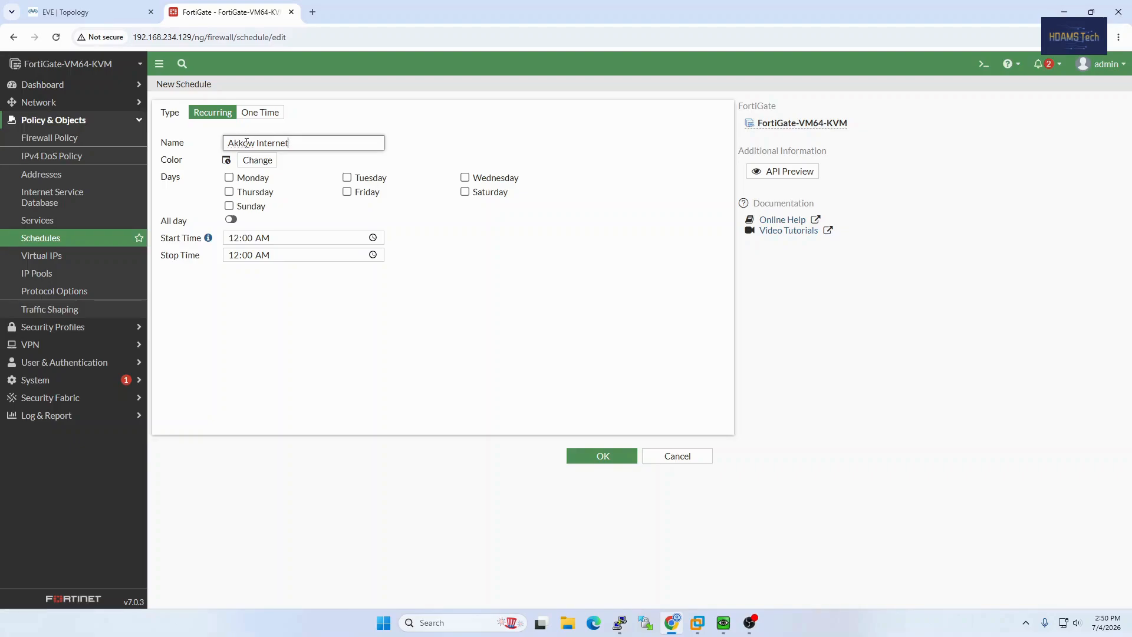
key(BackSpace)
key(BackSpace)
text(ll)
click(230, 177)
click(230, 191)
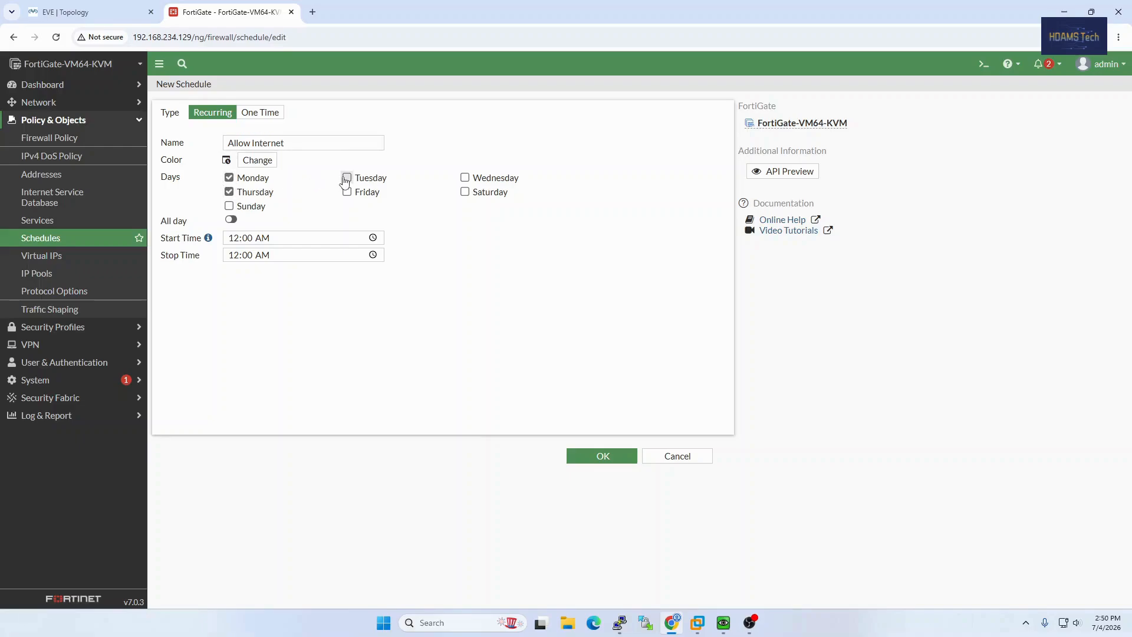
click(347, 178)
click(347, 192)
click(250, 213)
click(465, 178)
click(465, 192)
click(250, 208)
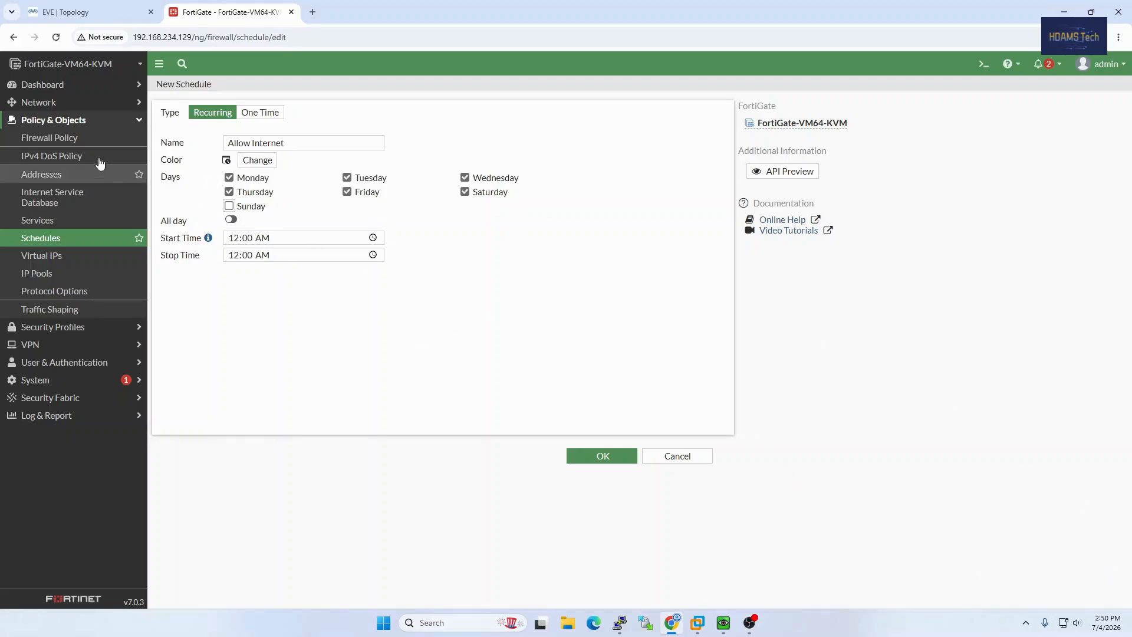
Check the firewall's current system time and time zone in the system settings.
click(86, 382)
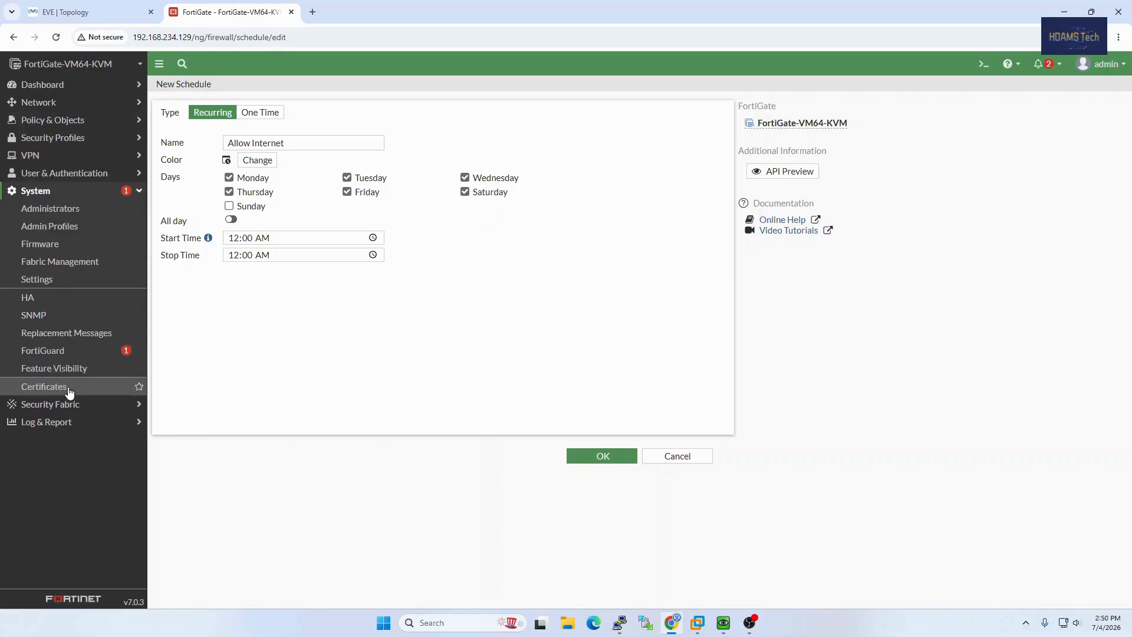
click(47, 279)
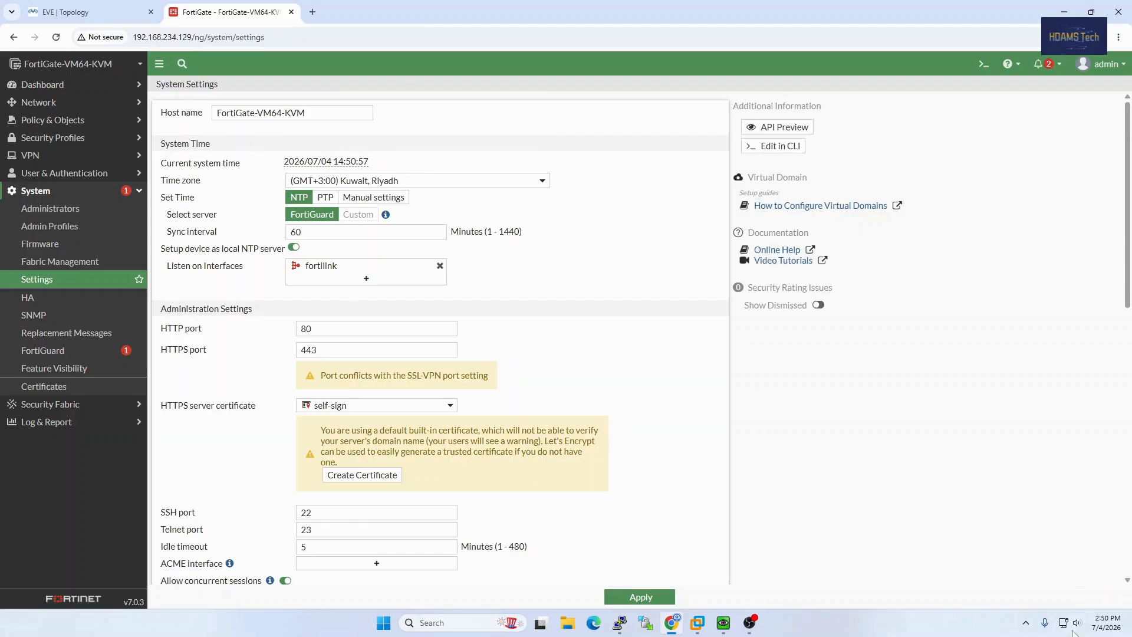
click(44, 193)
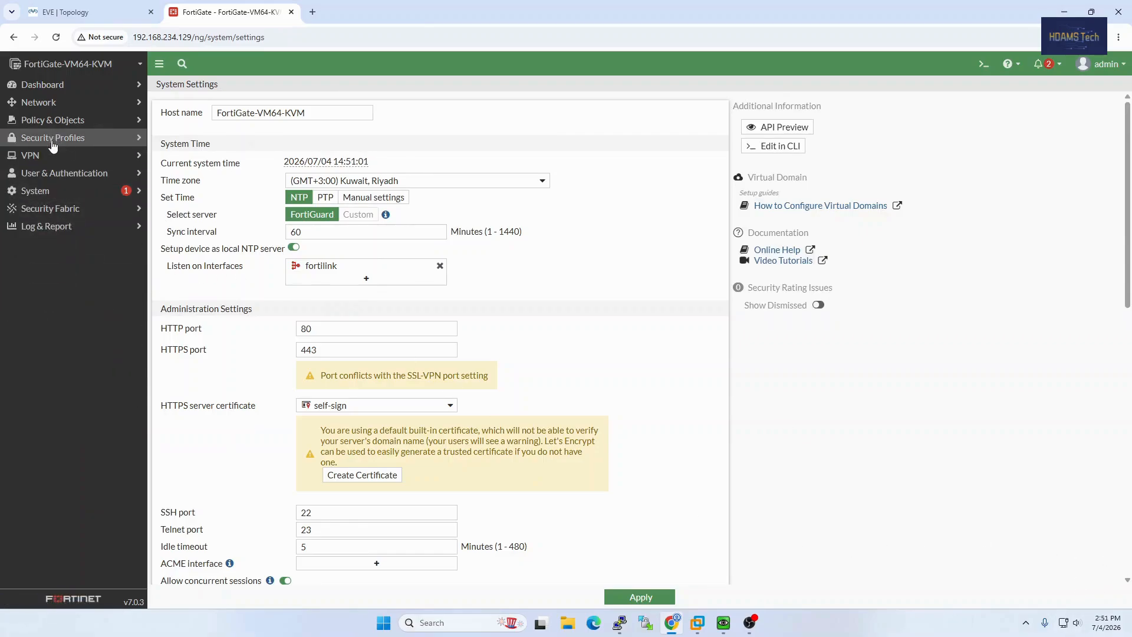
Create a new recurring firewall schedule named "Allow internet".
click(52, 121)
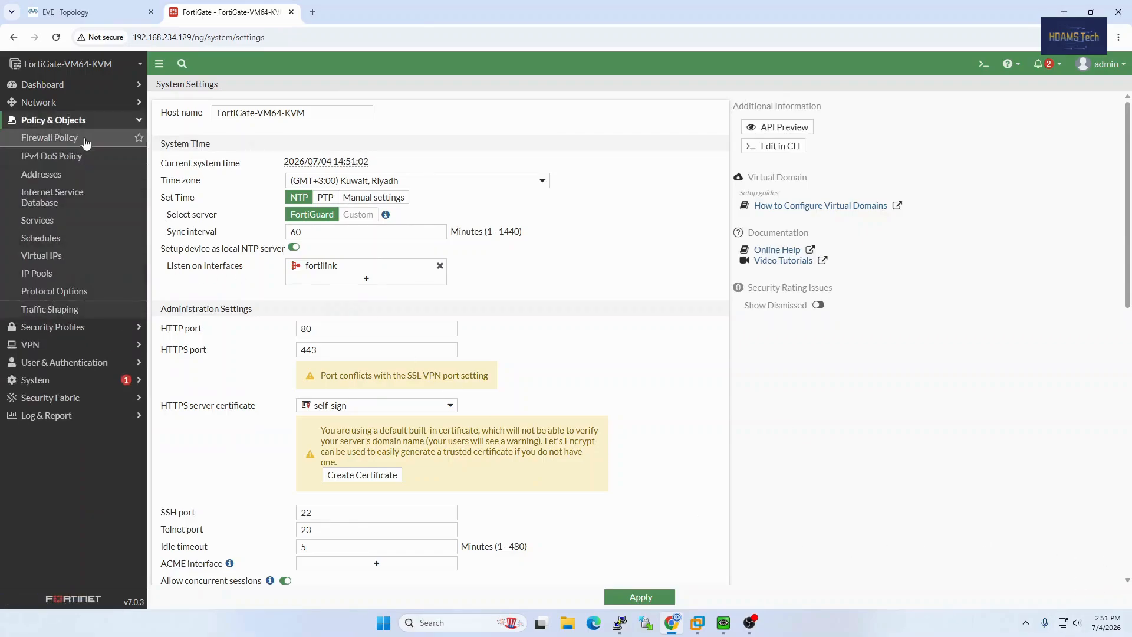
click(47, 239)
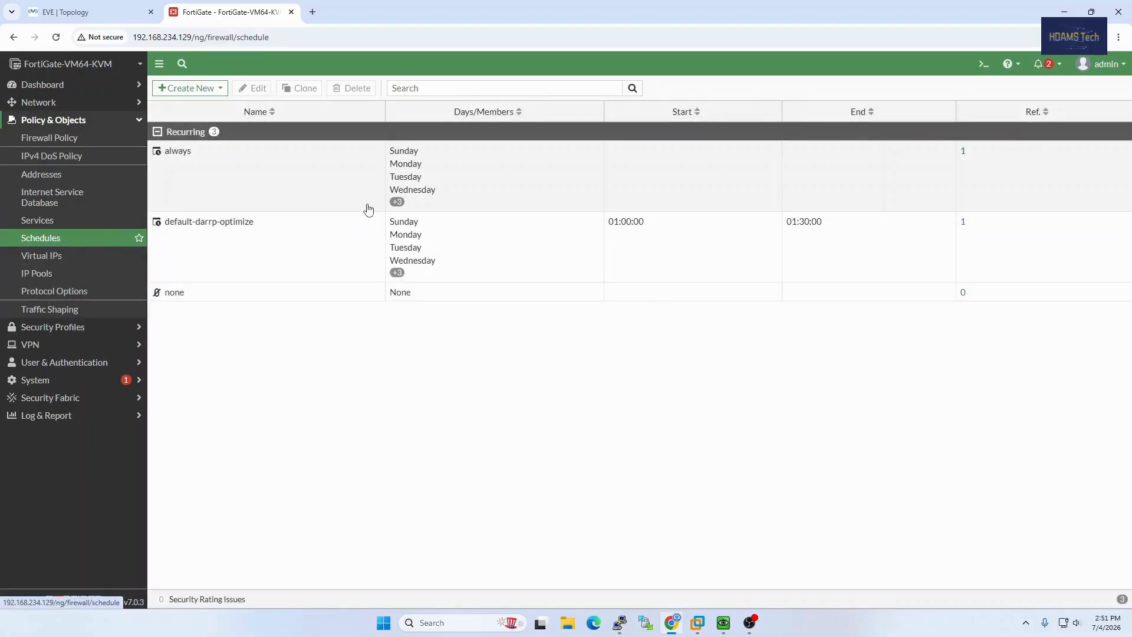
click(203, 87)
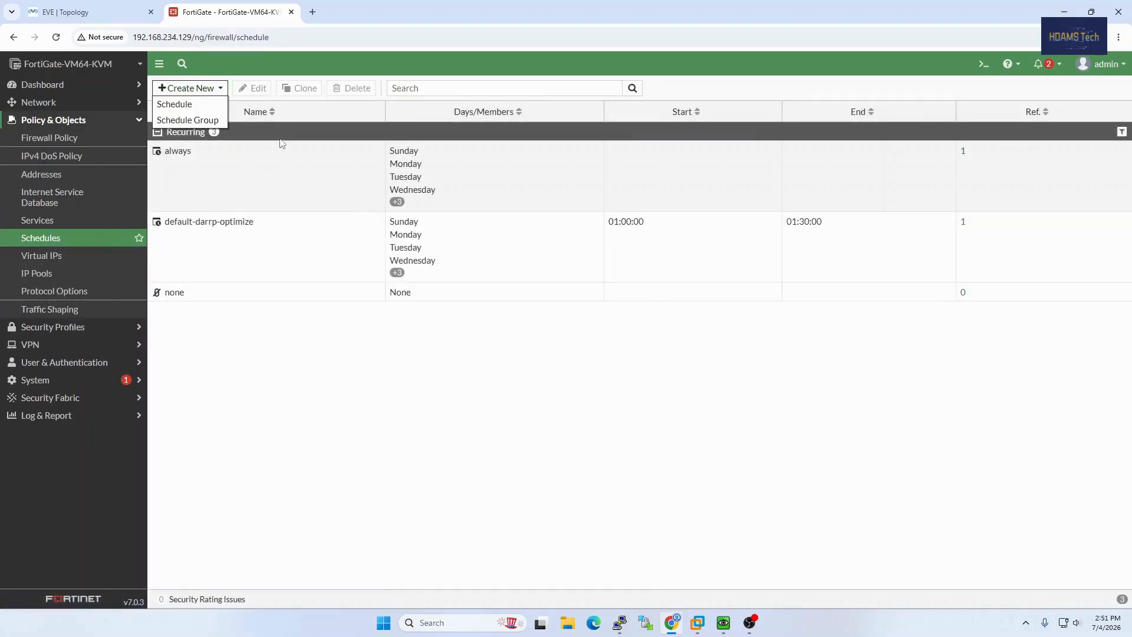
click(209, 105)
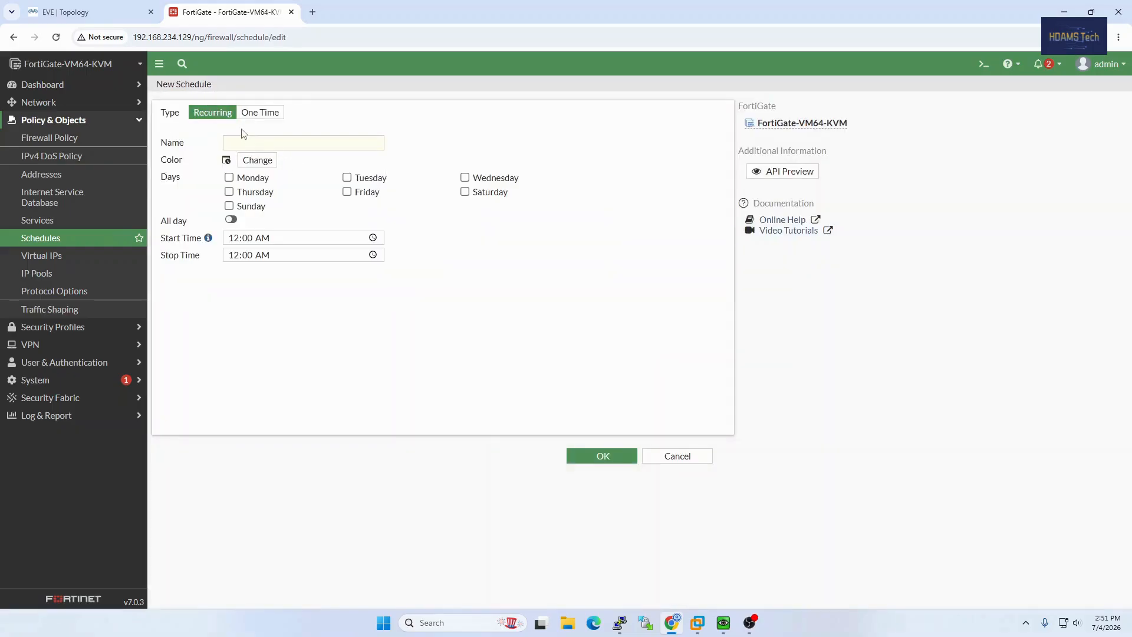
click(246, 141)
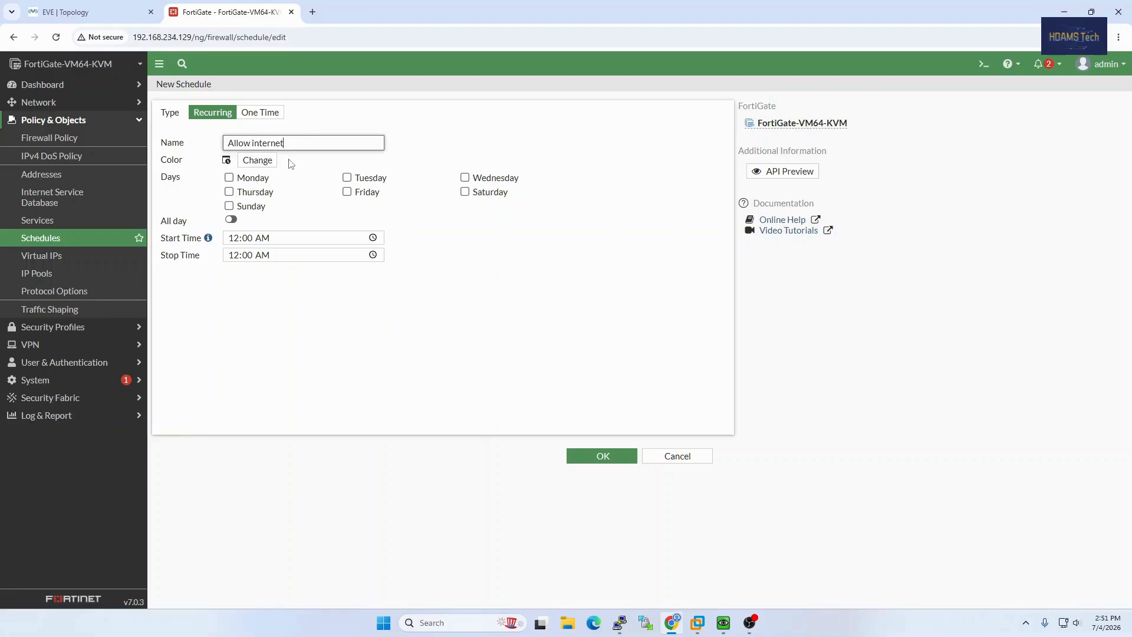
Select Monday through Saturday as the active days of the Allow internet schedule.
click(229, 178)
click(346, 177)
click(347, 192)
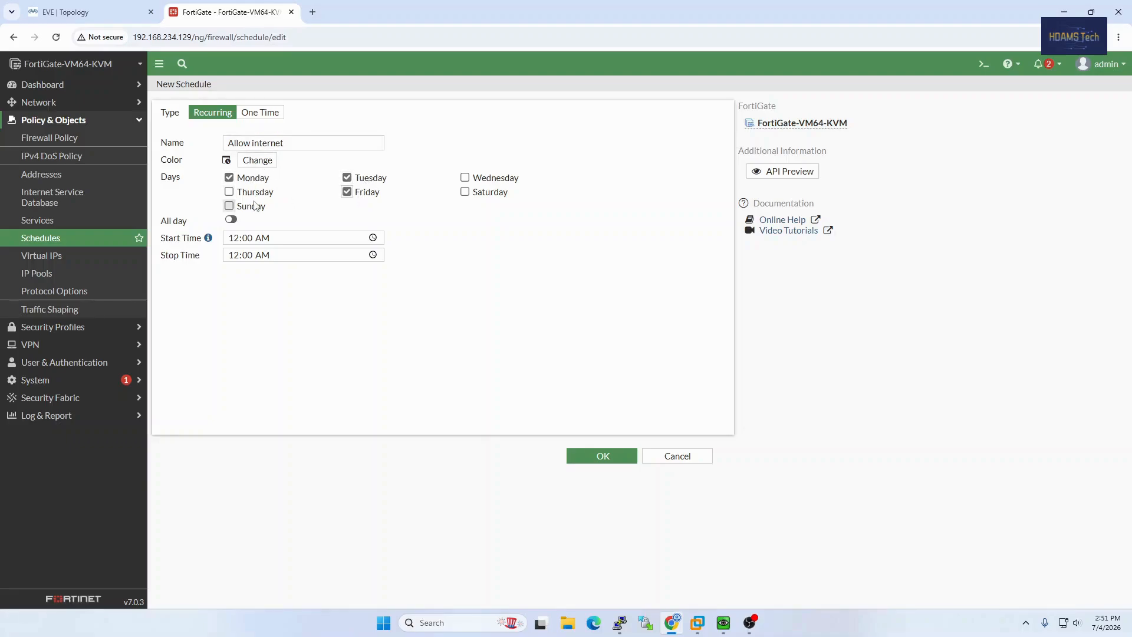
click(229, 192)
click(465, 178)
click(466, 192)
Set the schedule's start time to 02:52 PM and its stop time to 02:53 PM.
click(281, 242)
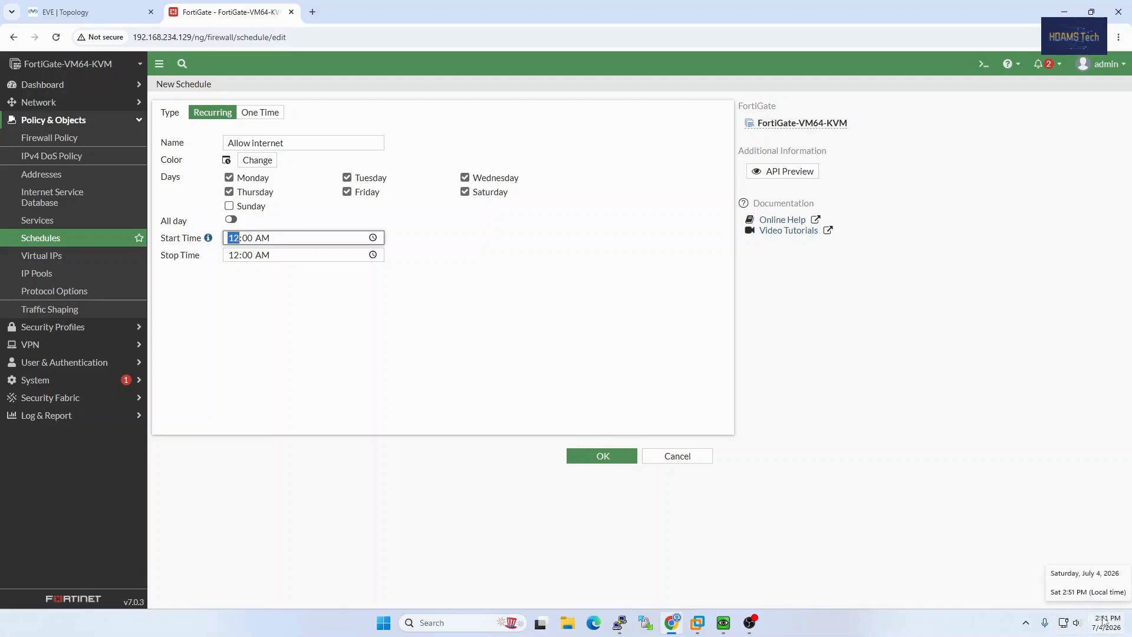
click(450, 275)
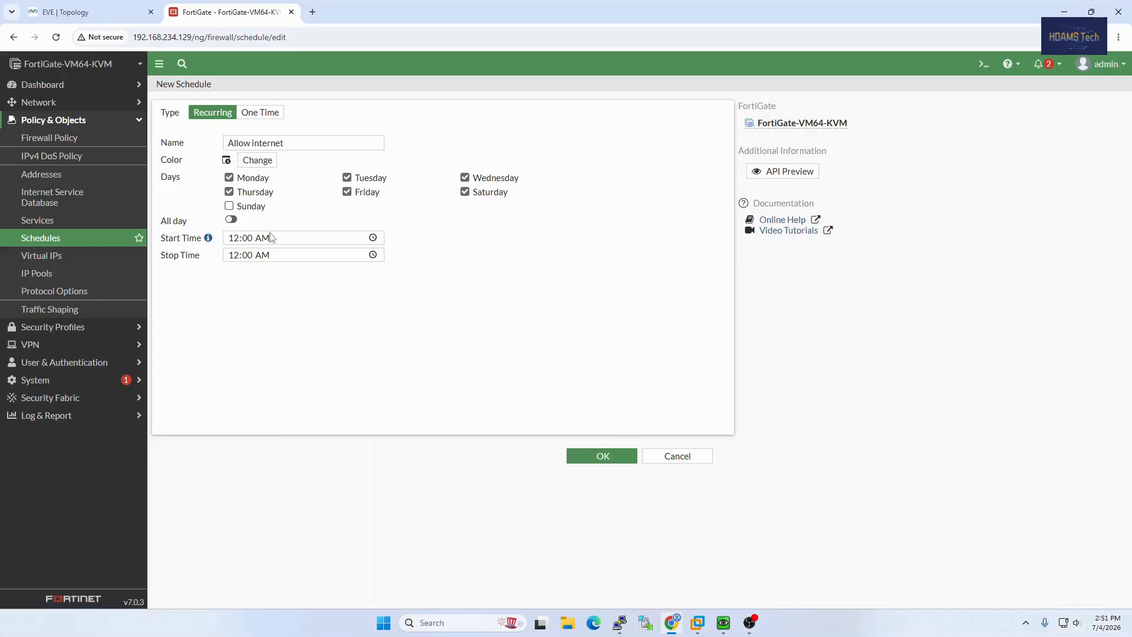
click(237, 242)
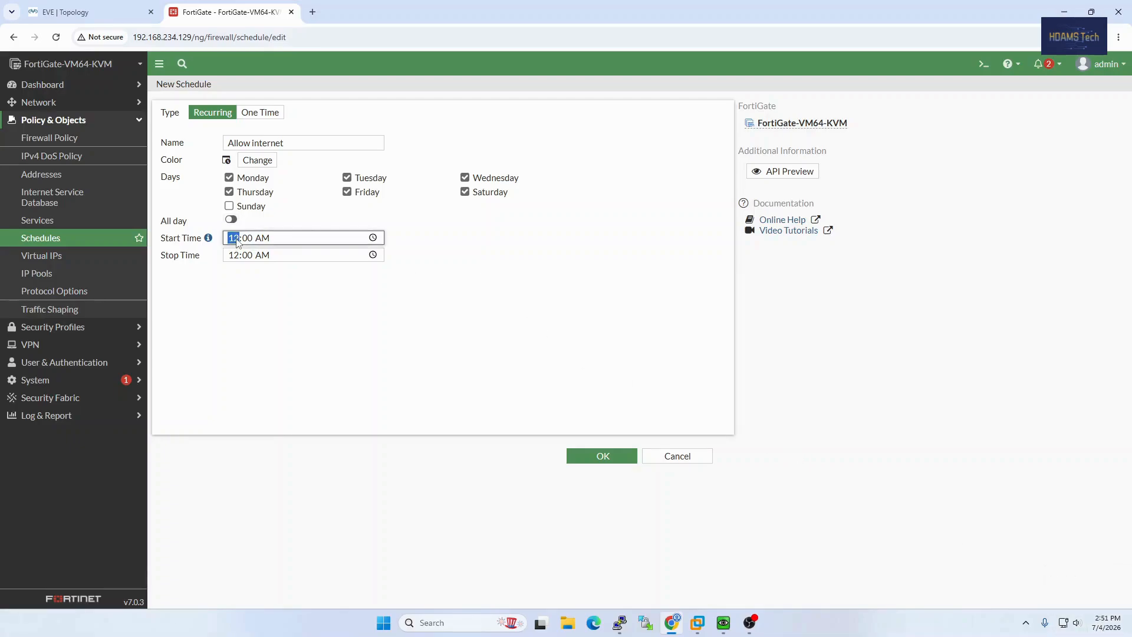
text(2:52)
click(285, 258)
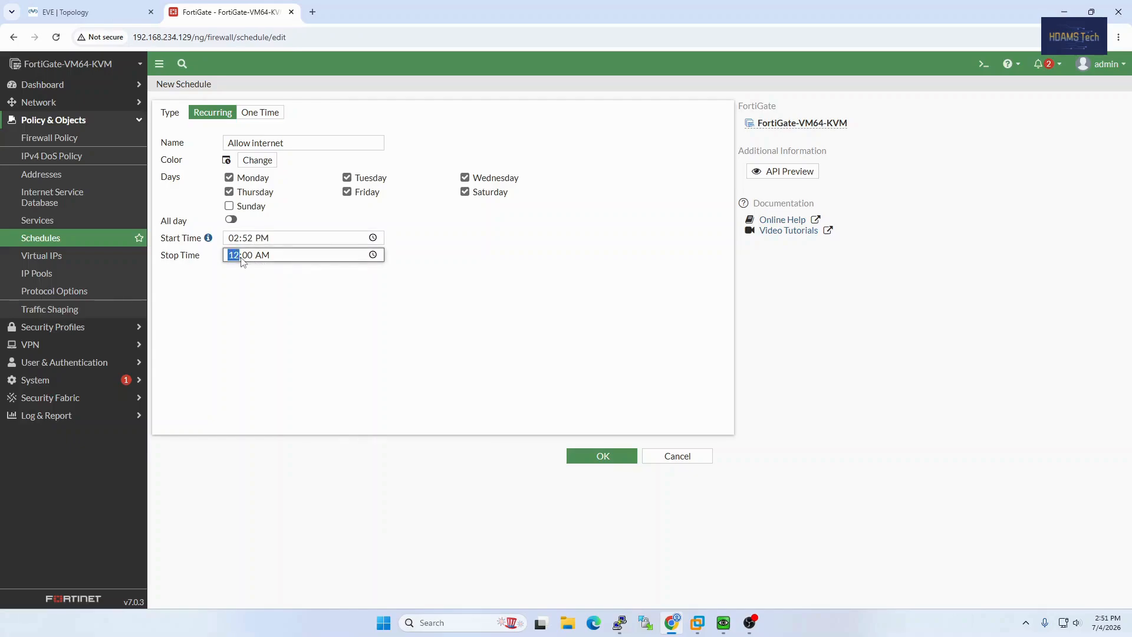
text(02:53)
click(281, 294)
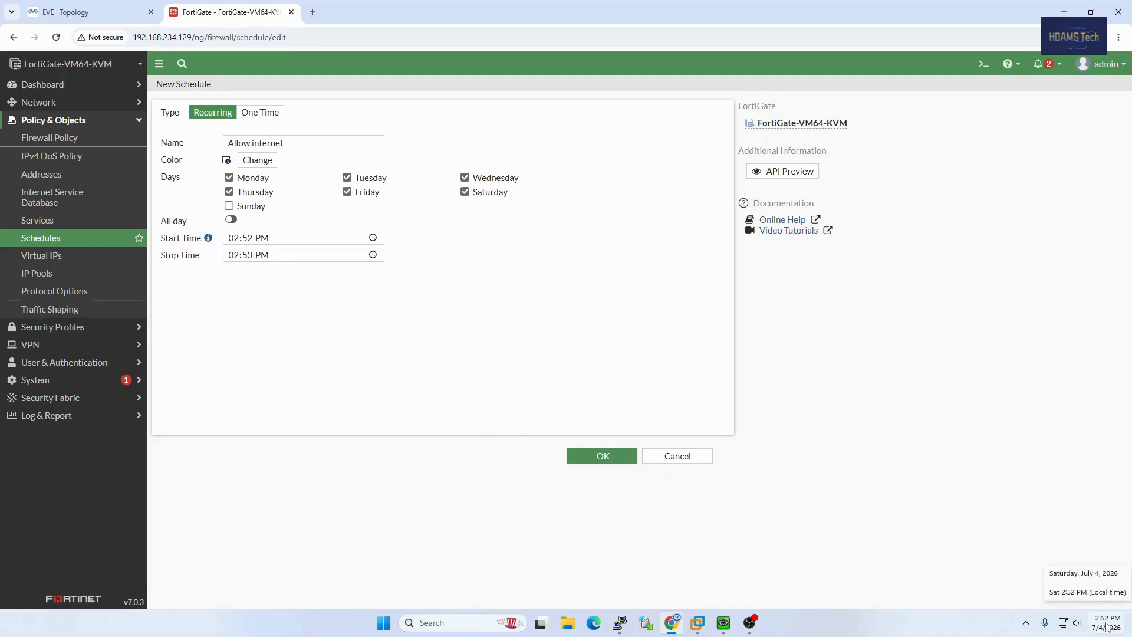
Change the schedule's start time to 02:53 PM and stop time to 02:54 PM, and save it.
click(294, 240)
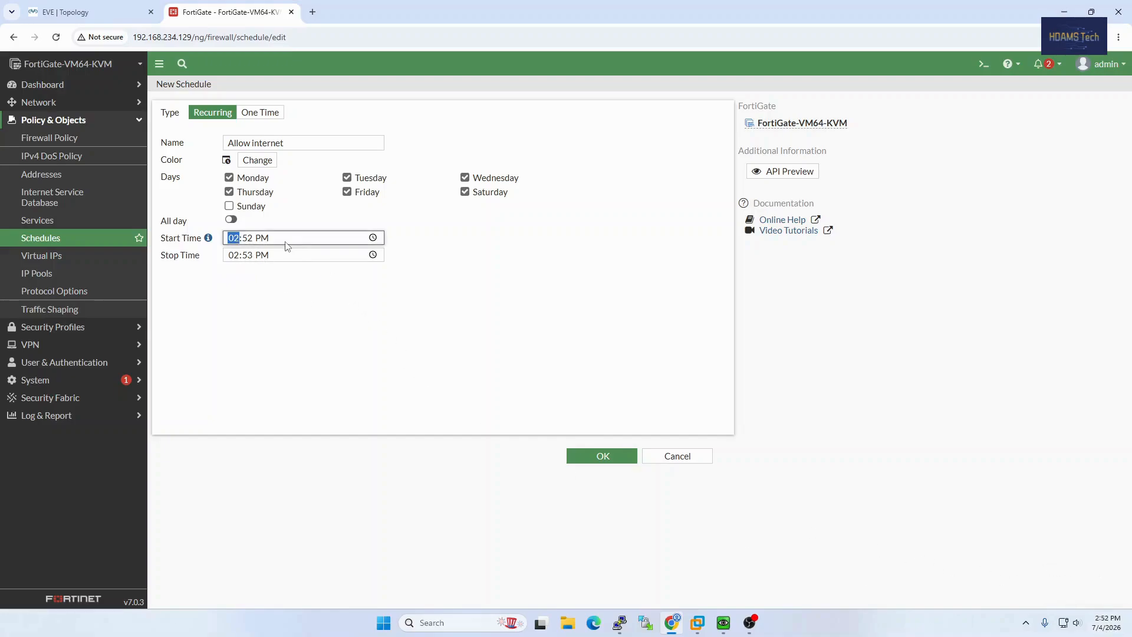
click(248, 238)
text(53)
click(248, 258)
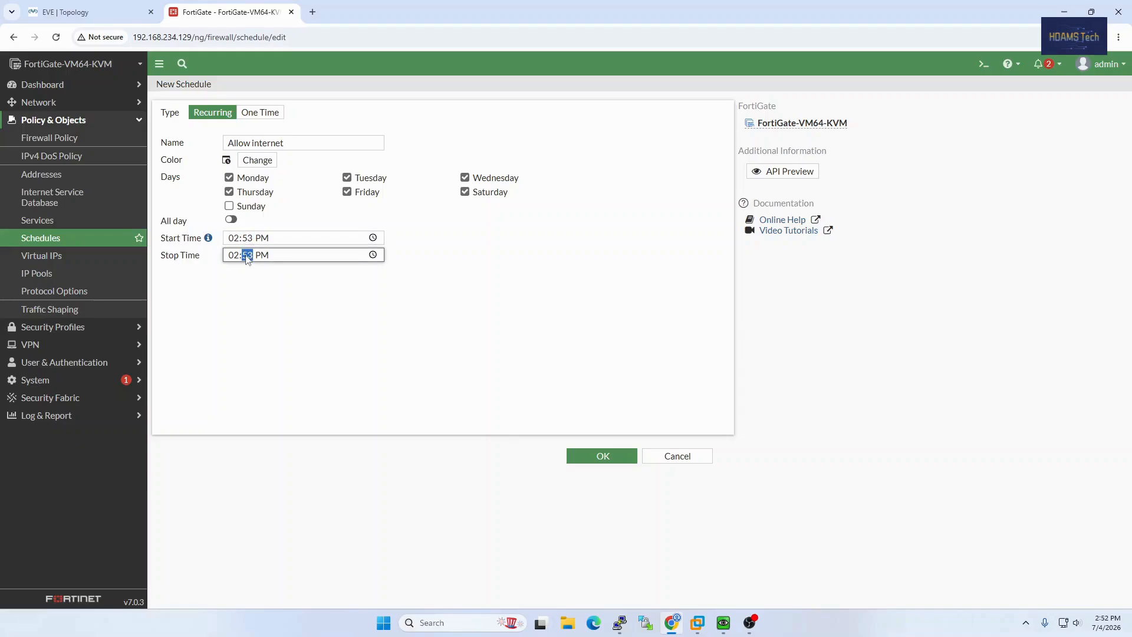
text(54)
click(608, 457)
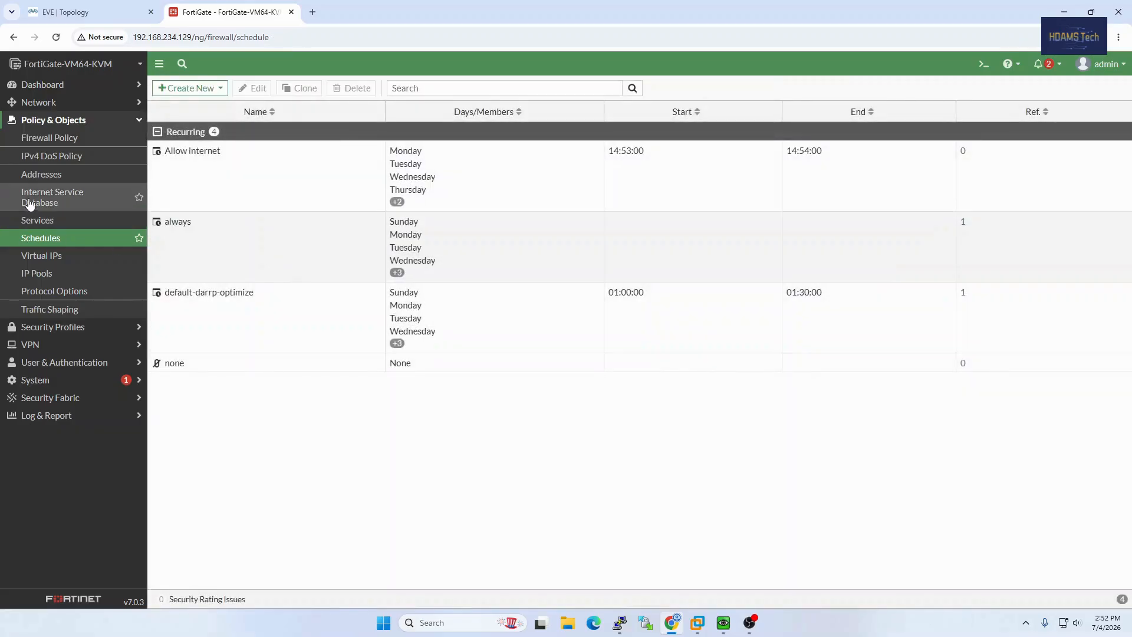
Assign the Allow internet schedule to the LAN internet firewall policy and save the policy.
click(37, 141)
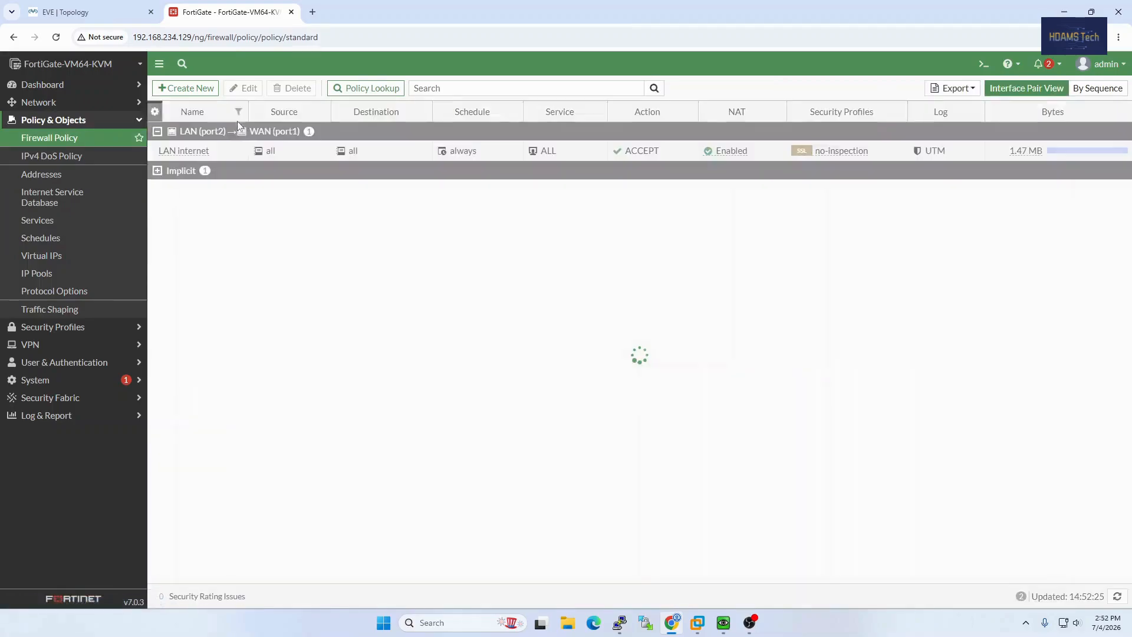
right_click(381, 151)
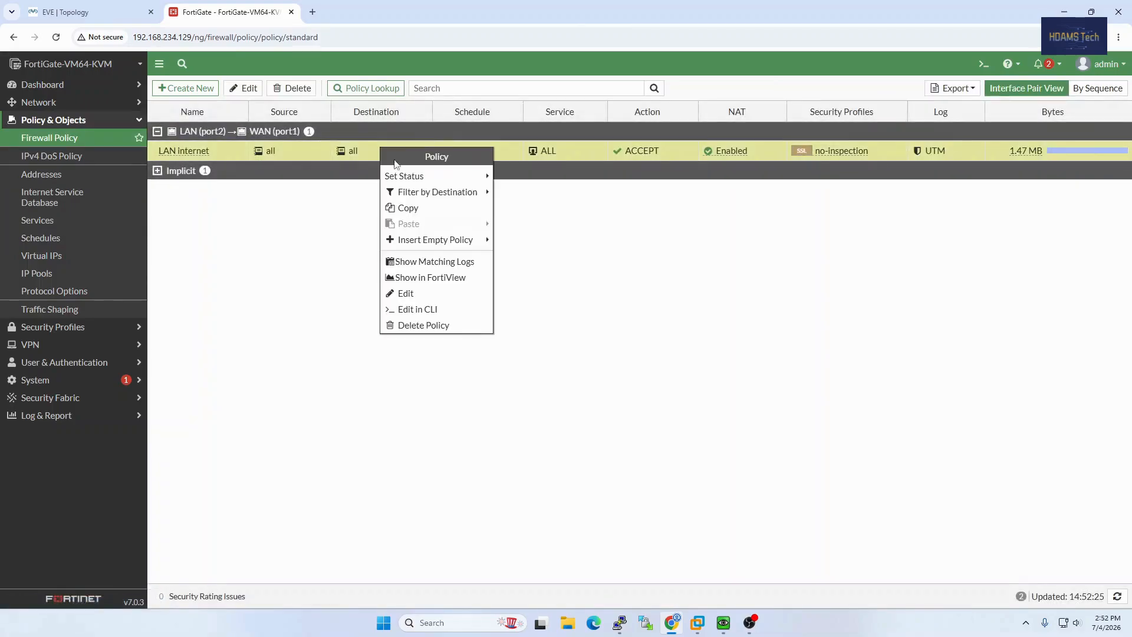
click(420, 295)
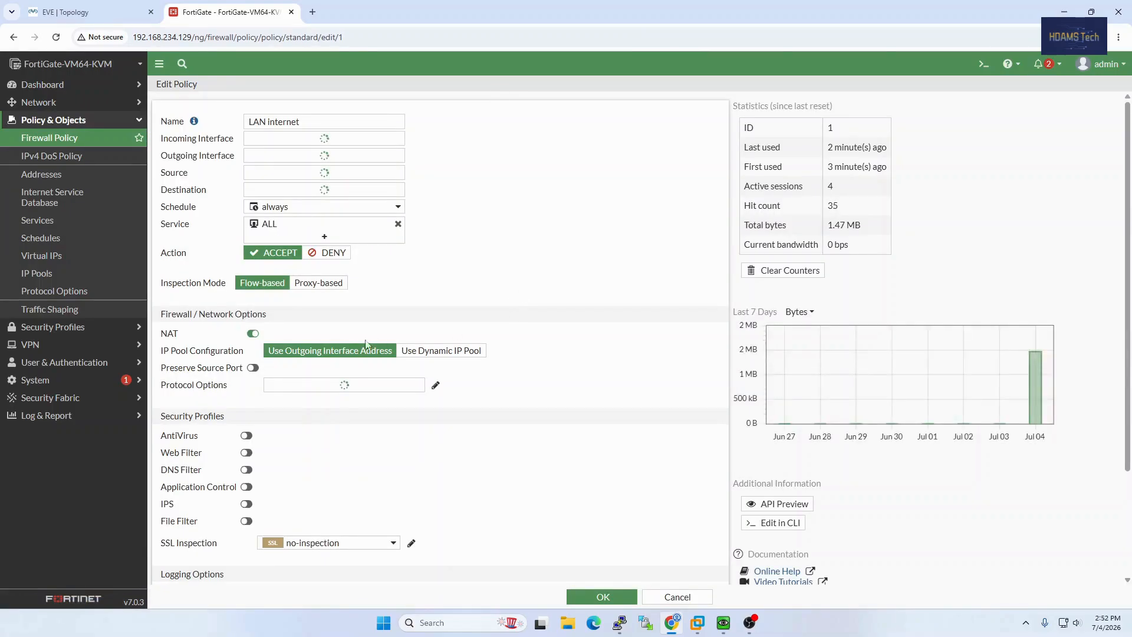
click(284, 234)
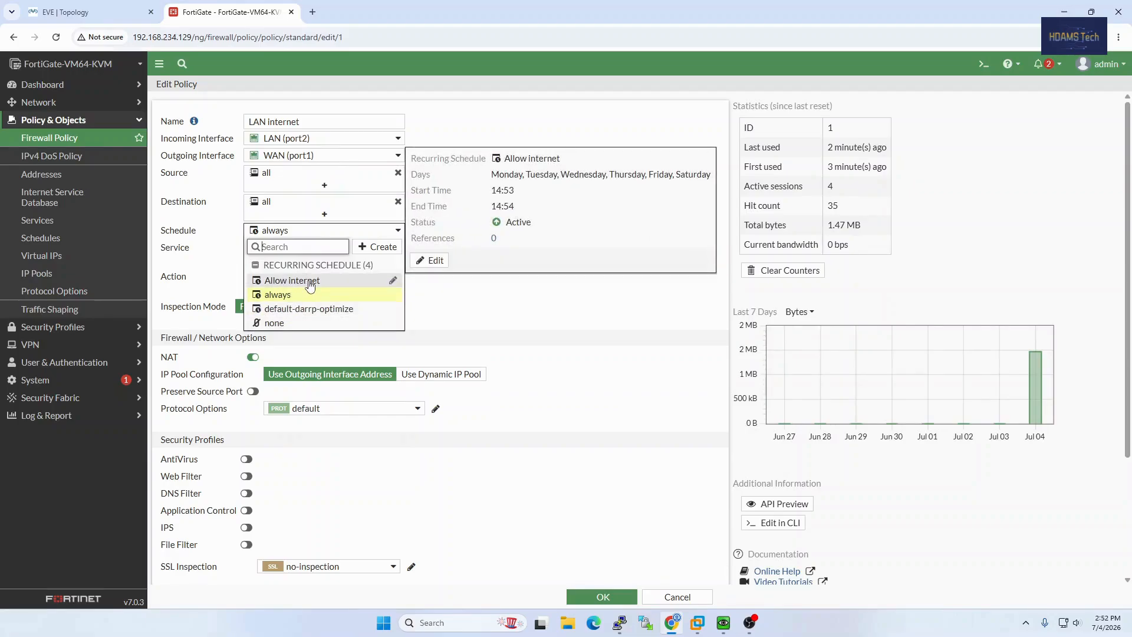
click(288, 280)
click(603, 597)
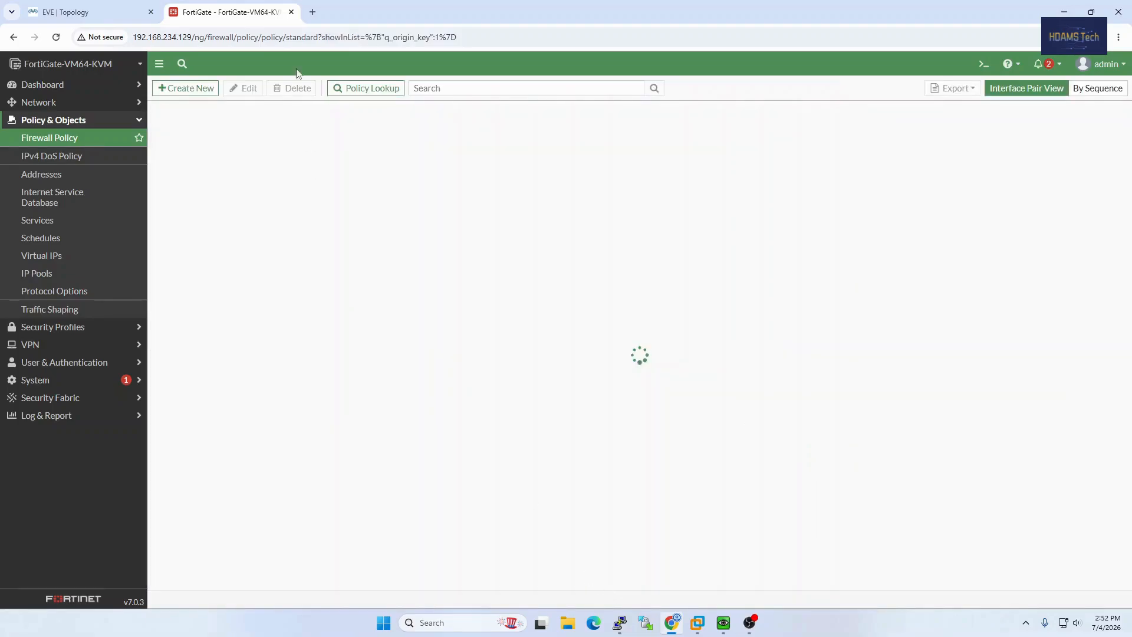
Switch to PC1's Command Prompt, ping 8.8.8.8, and check the current time on the host clock.
click(129, 10)
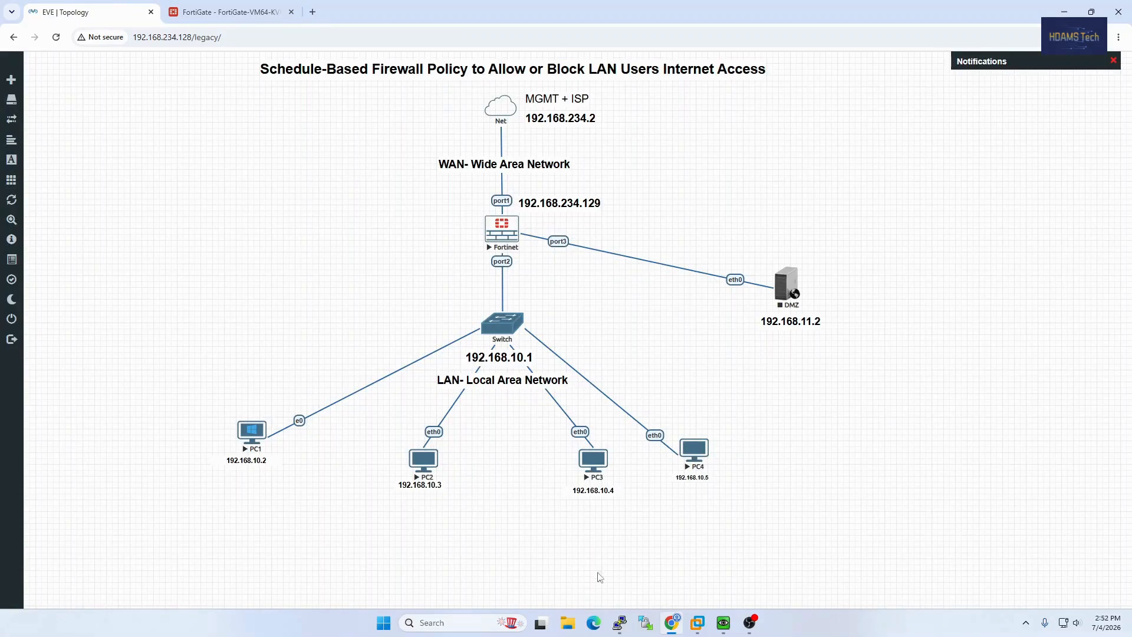
mouse_move(738, 629)
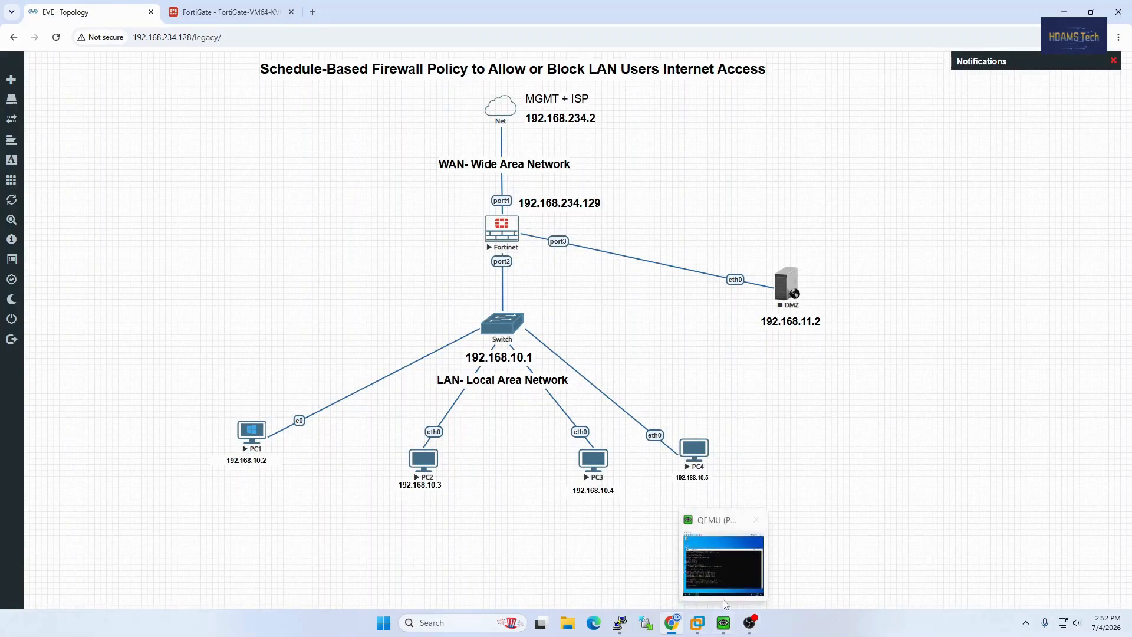
click(725, 603)
click(444, 472)
key(Up)
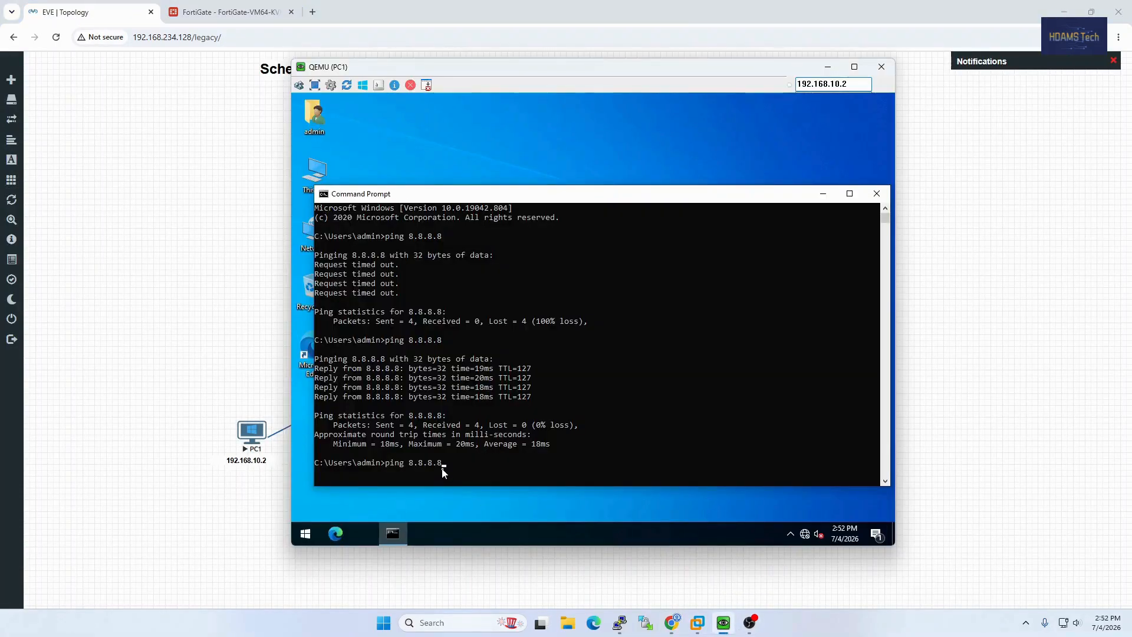
key(Return)
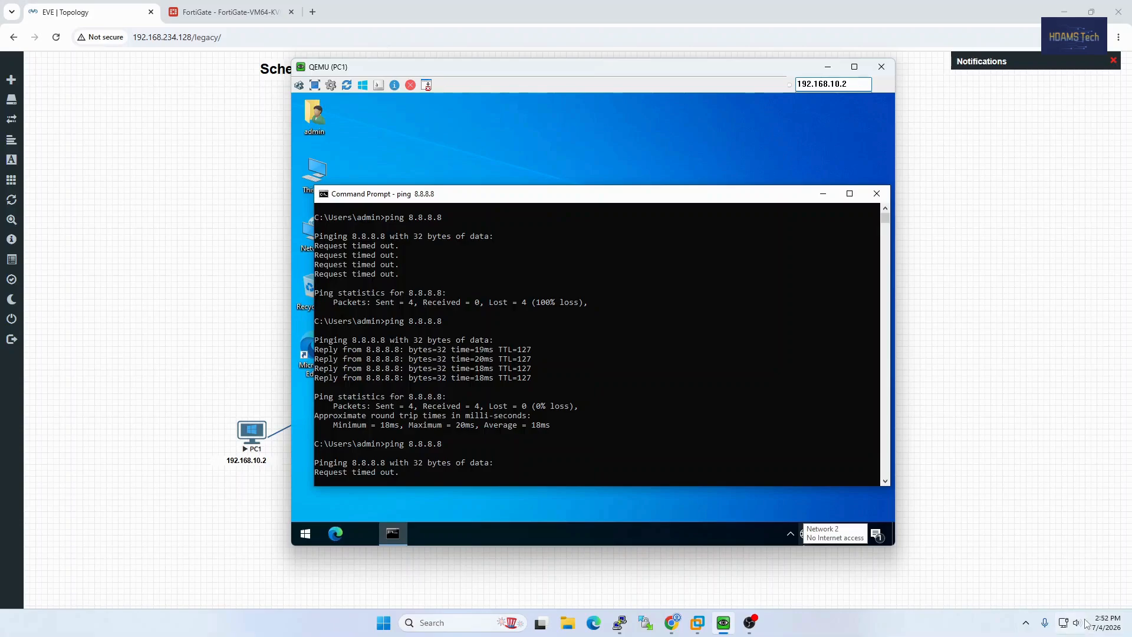
mouse_move(1101, 625)
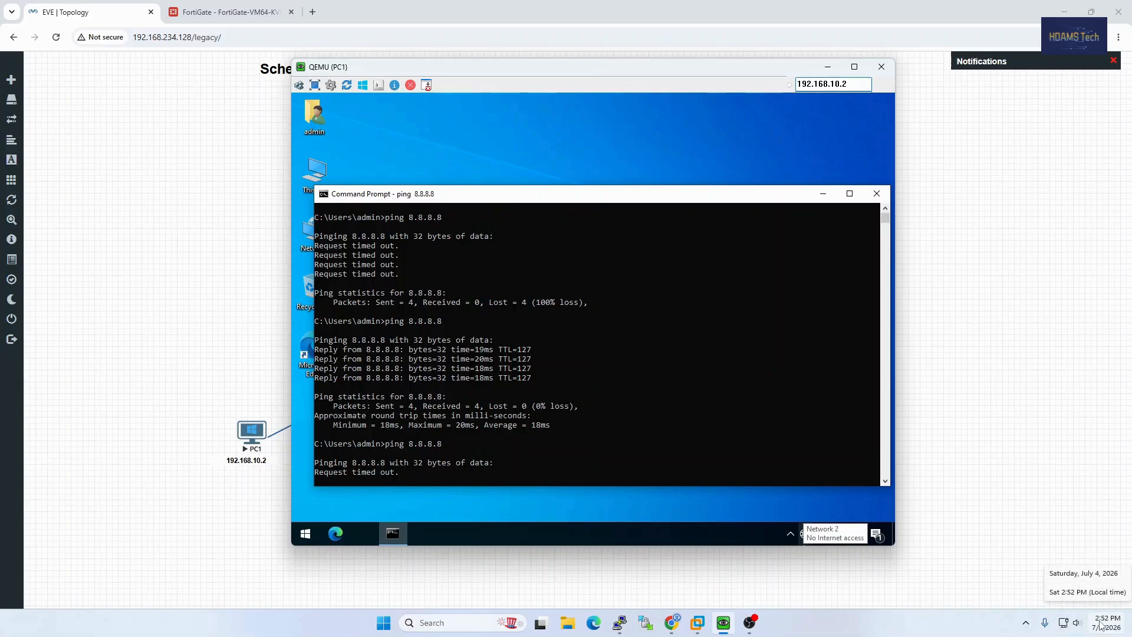
Review the Allow internet schedule's times in FortiGate and ping 8.8.8.8 again from PC1.
click(193, 12)
click(79, 236)
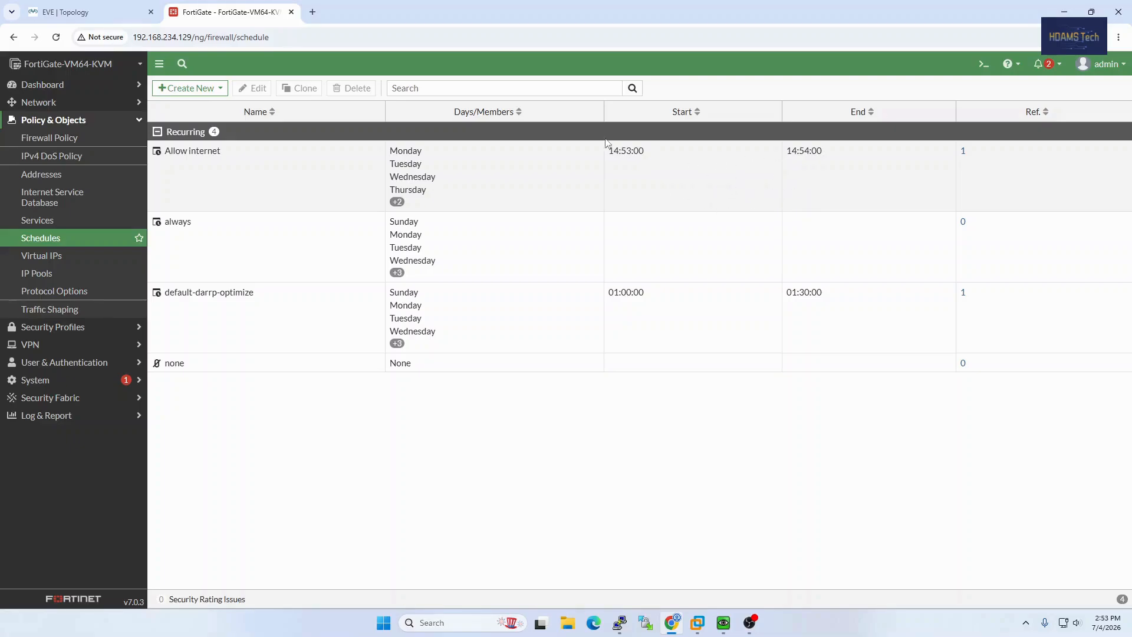
click(83, 16)
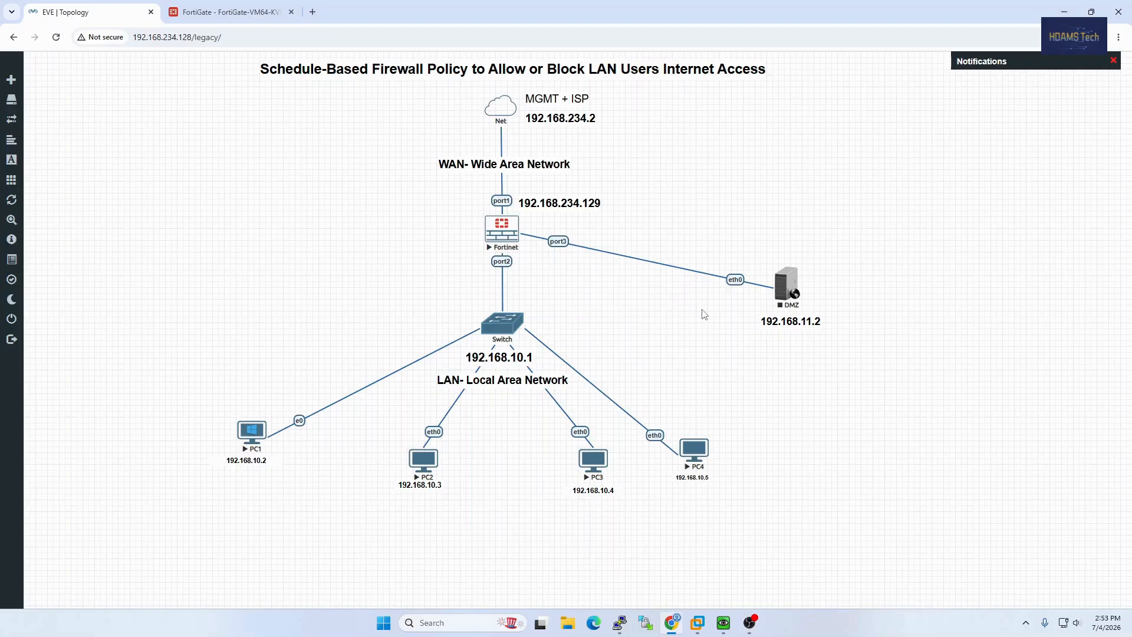
click(723, 621)
click(548, 471)
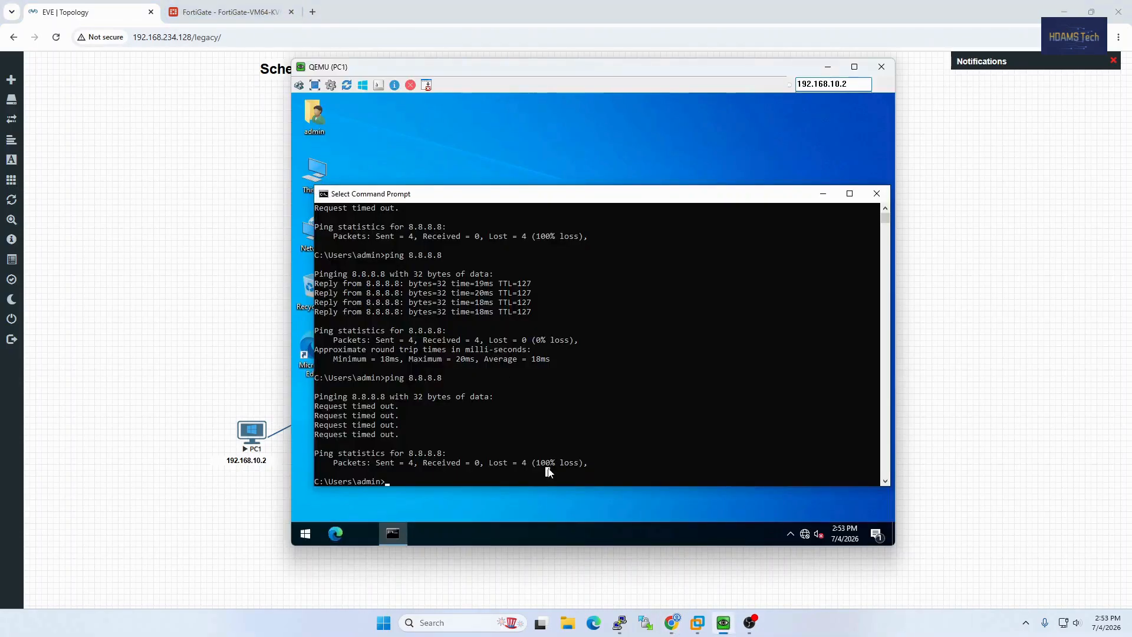
key(Up)
key(Return)
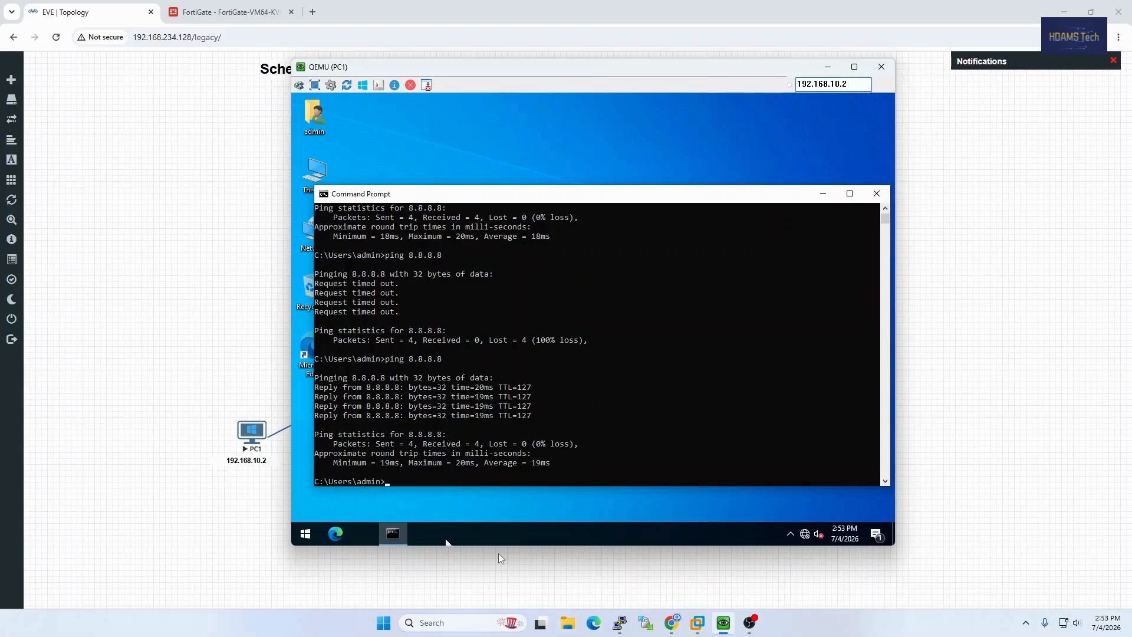
Ping 8.8.8.8 from the PC2 console and minimize the PC1 window.
mouse_move(621, 626)
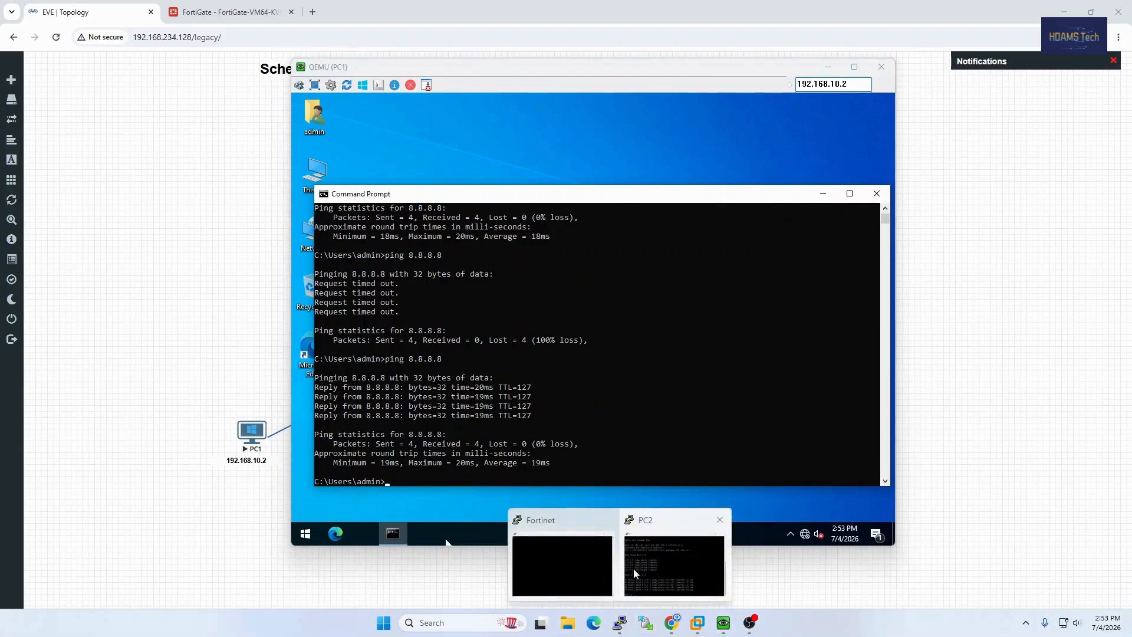
click(672, 560)
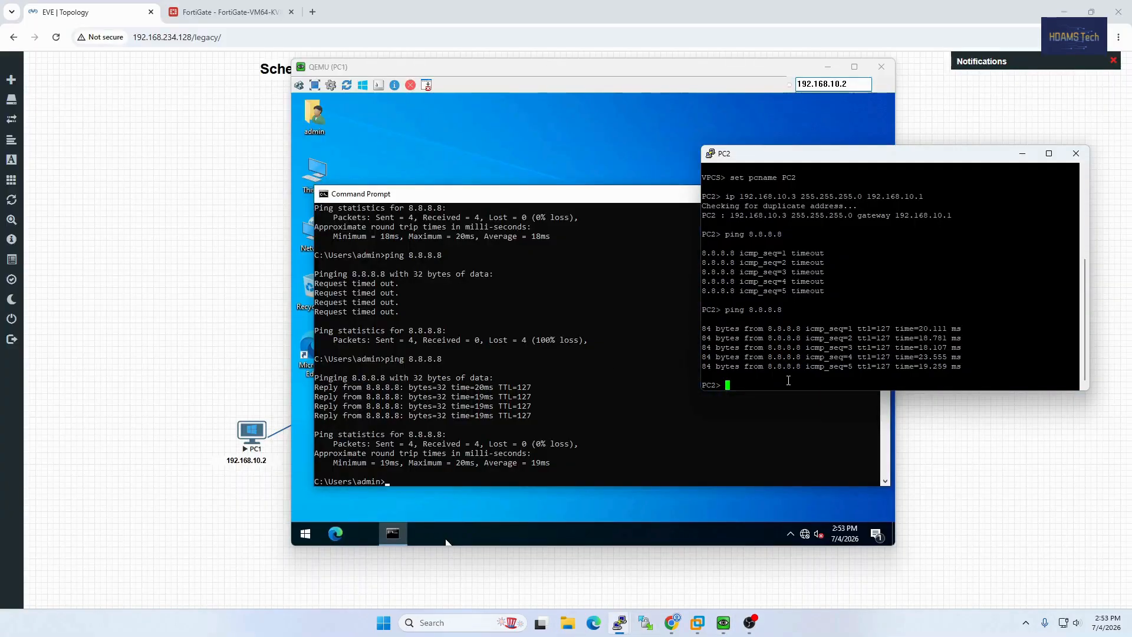
key(Up)
key(Return)
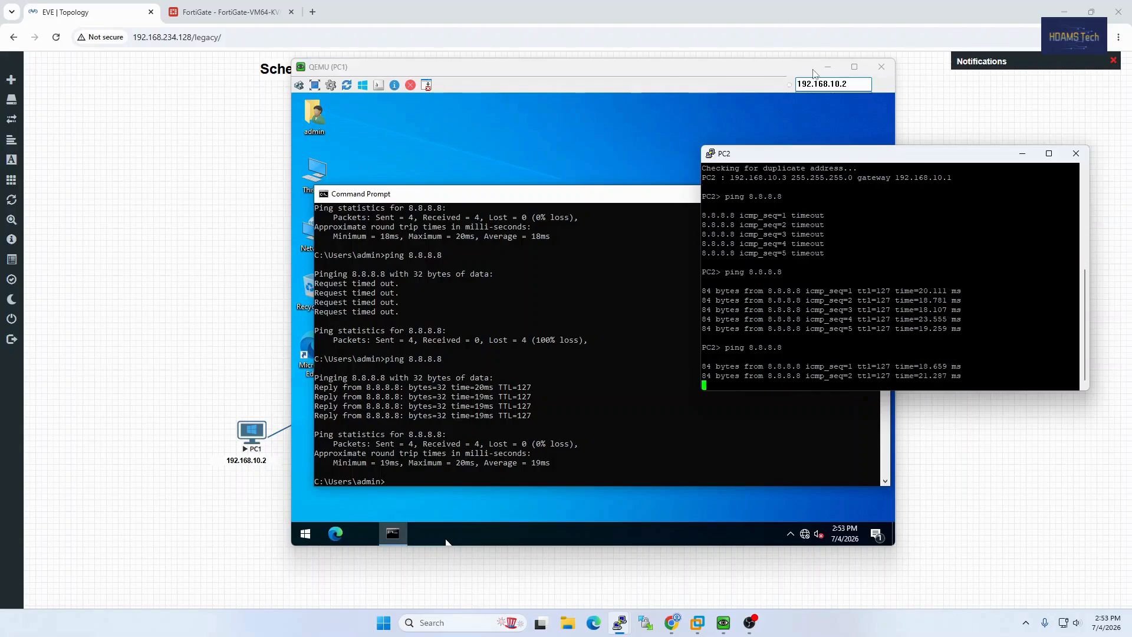
click(828, 67)
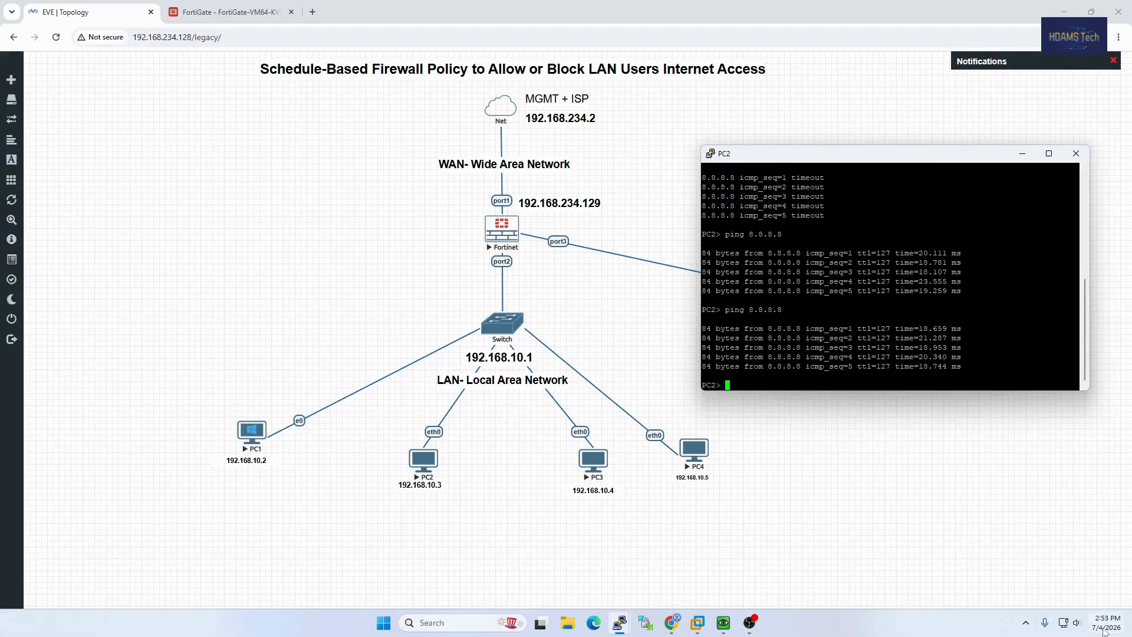
Compare the host clock with the Allow internet schedule's times, and place the PC1 and PC2 consoles side by side.
mouse_move(1105, 629)
click(233, 12)
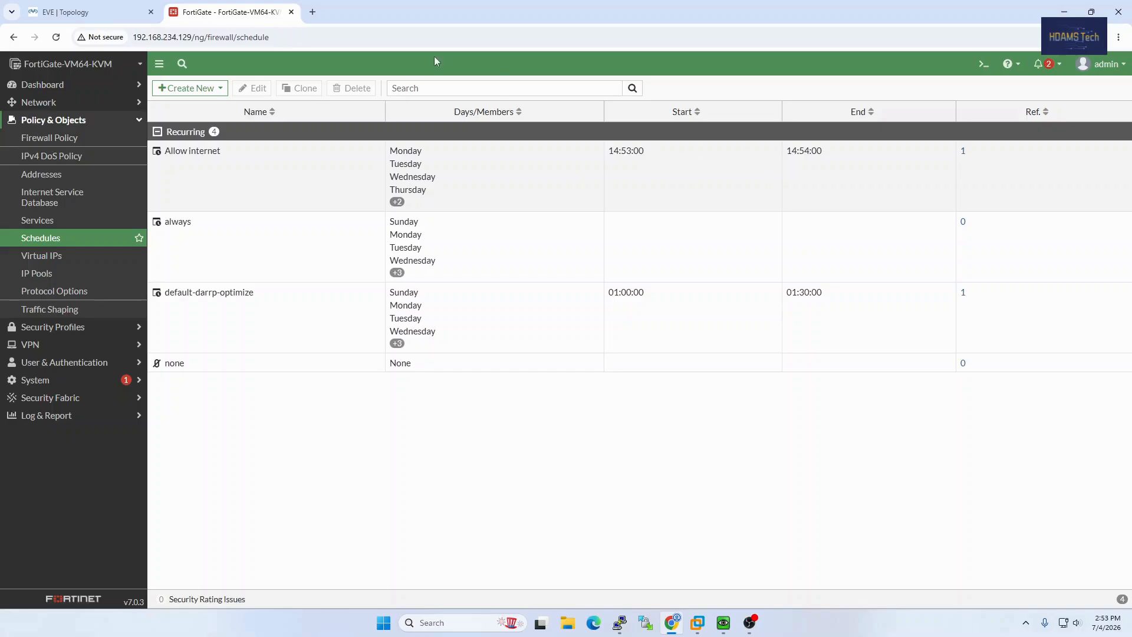
click(132, 10)
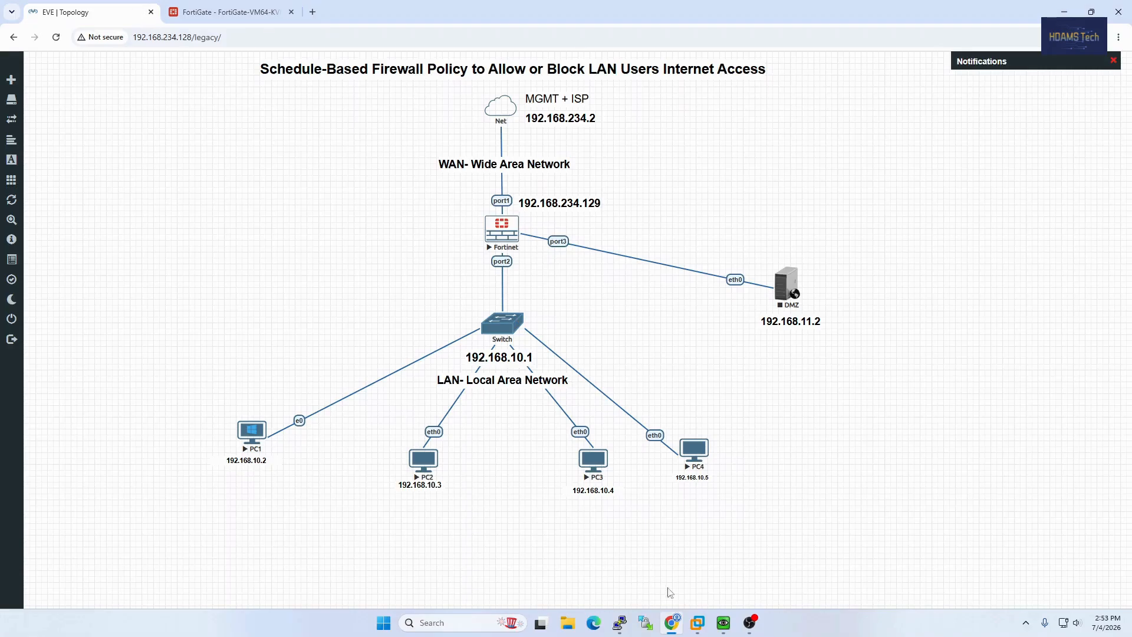
click(723, 623)
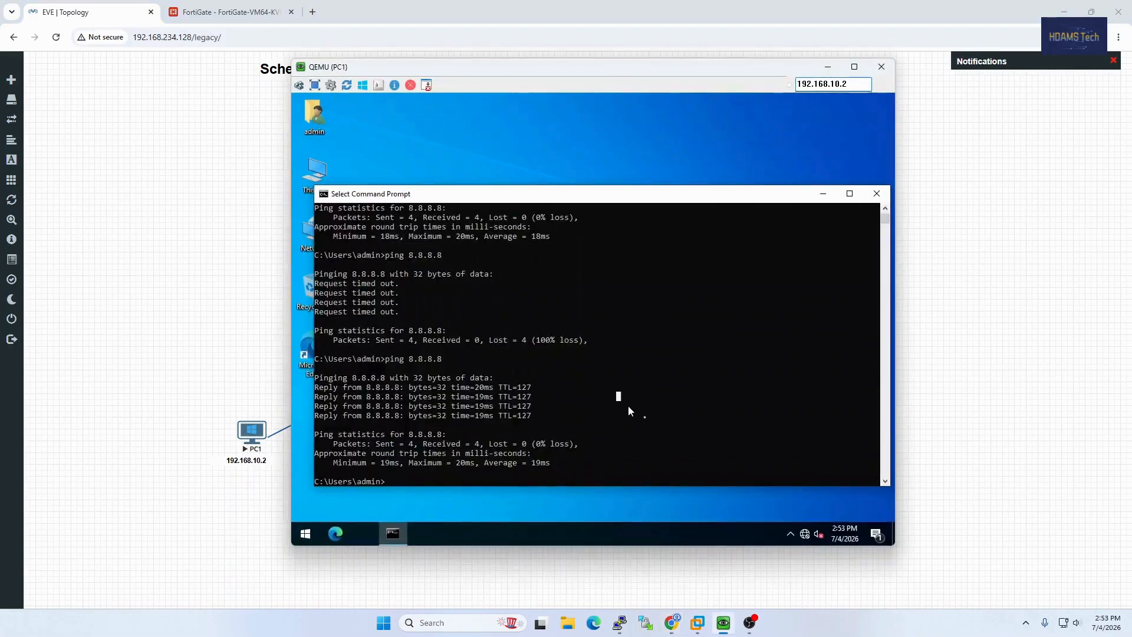
drag(629, 72, 467, 92)
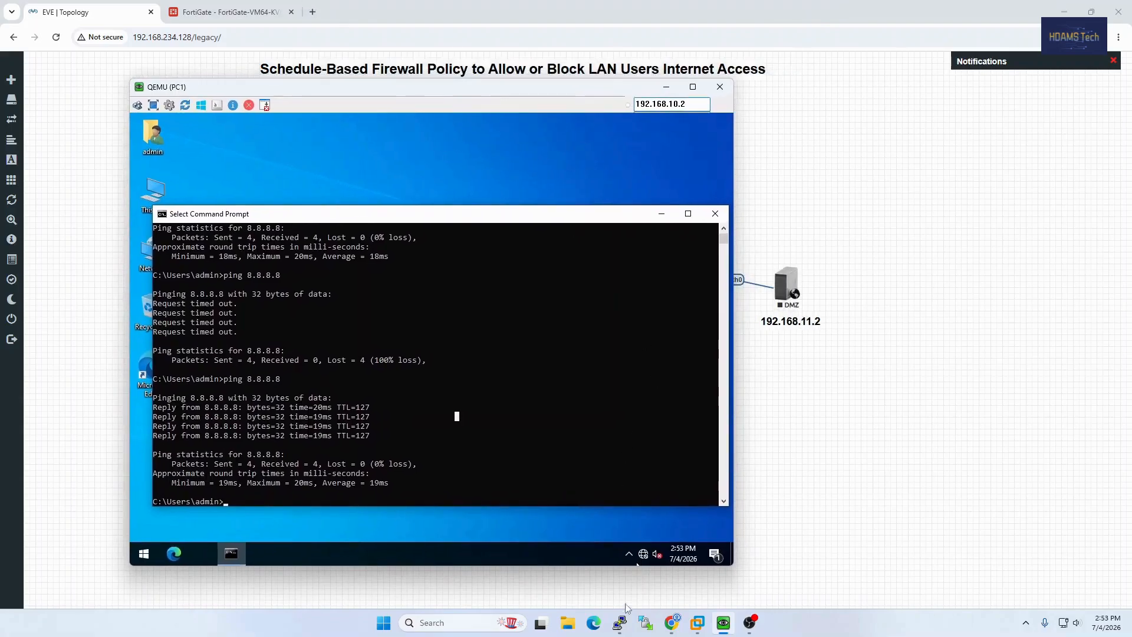
mouse_move(620, 619)
click(652, 568)
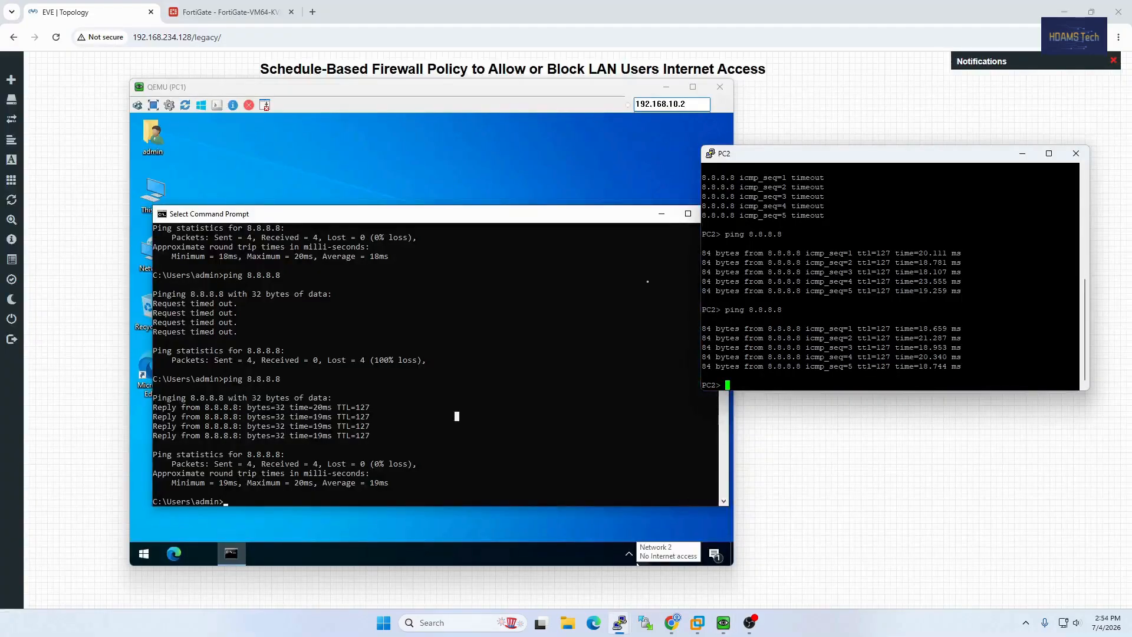
Ping 8.8.8.8 from both the PC1 Command Prompt and the PC2 console after the schedule's stop time.
click(466, 473)
key(Up)
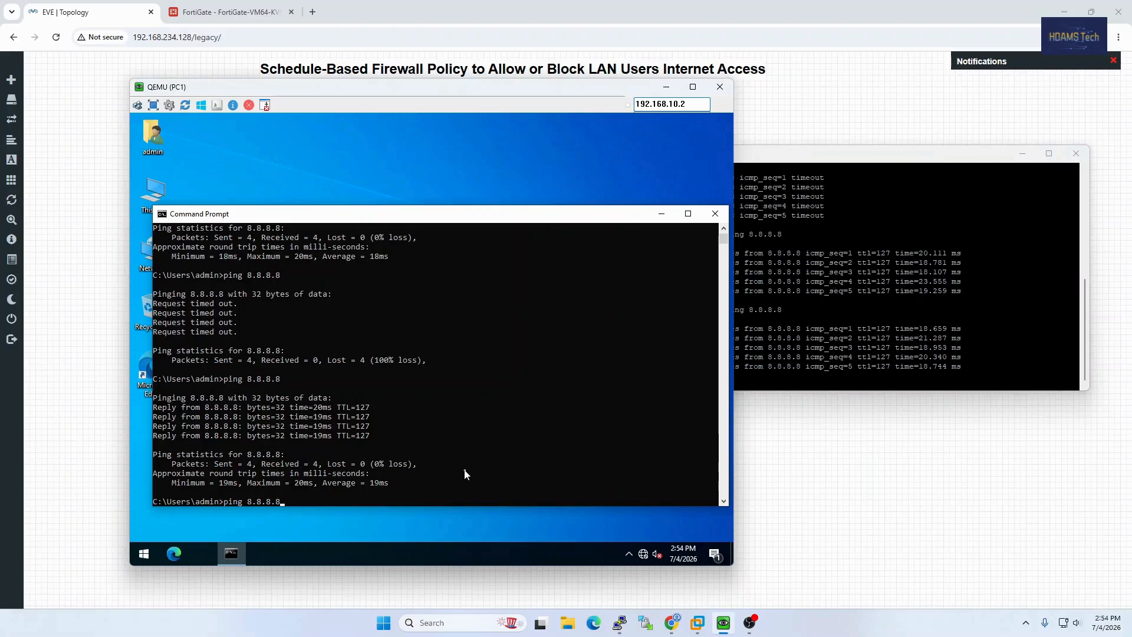
key(Return)
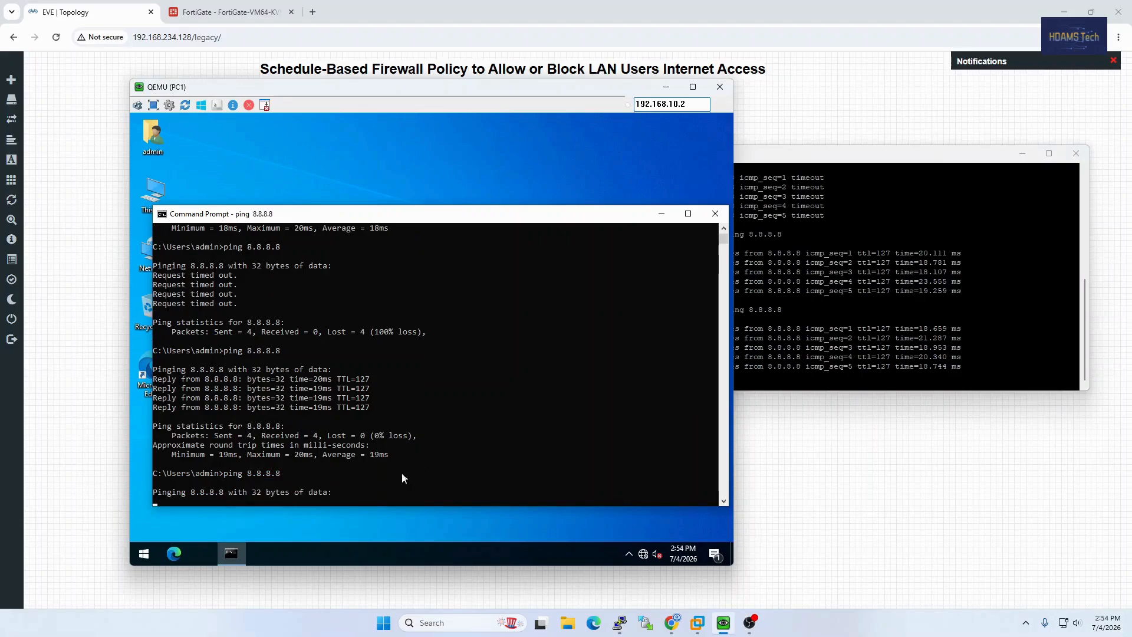
click(975, 353)
key(Up)
key(Return)
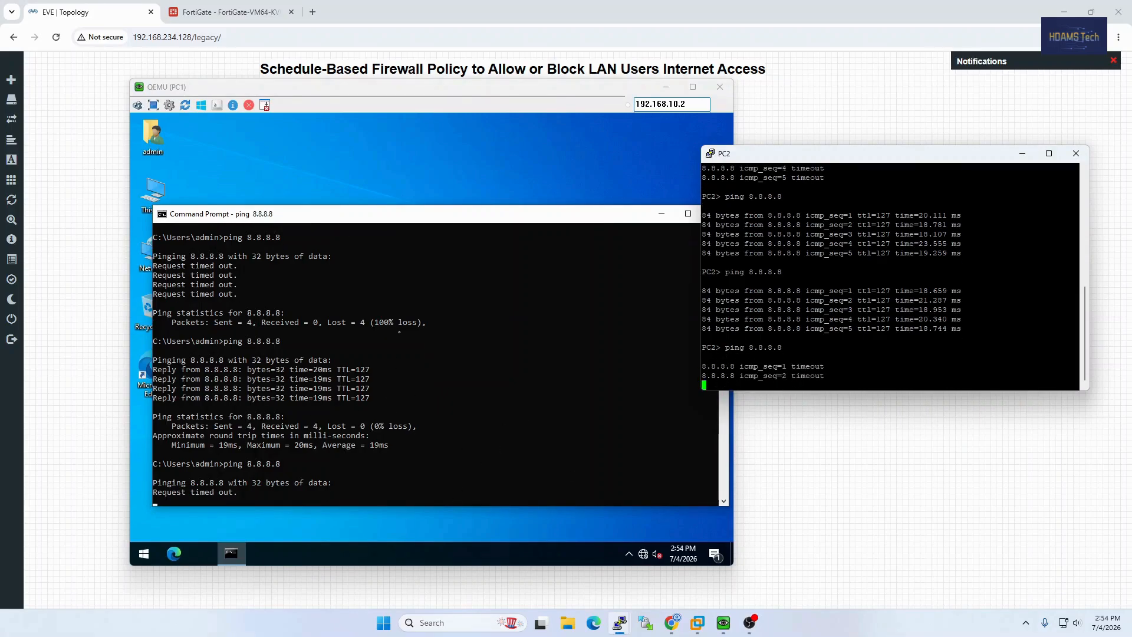
Open the LAN internet policy in FortiGate for editing and review its schedule and source address settings.
click(224, 6)
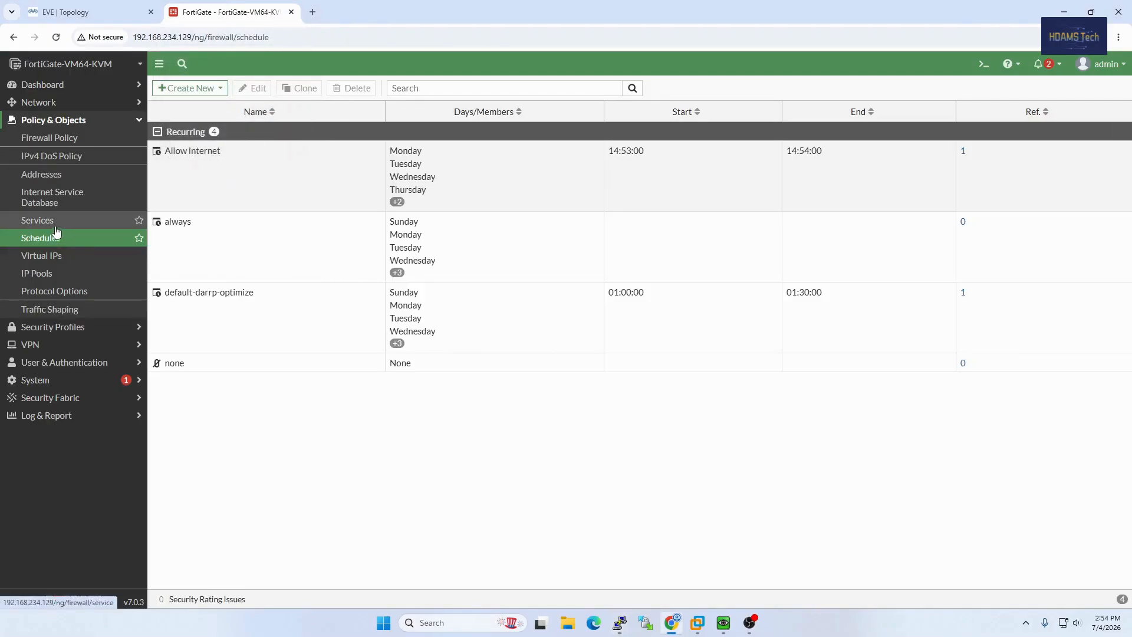
click(51, 137)
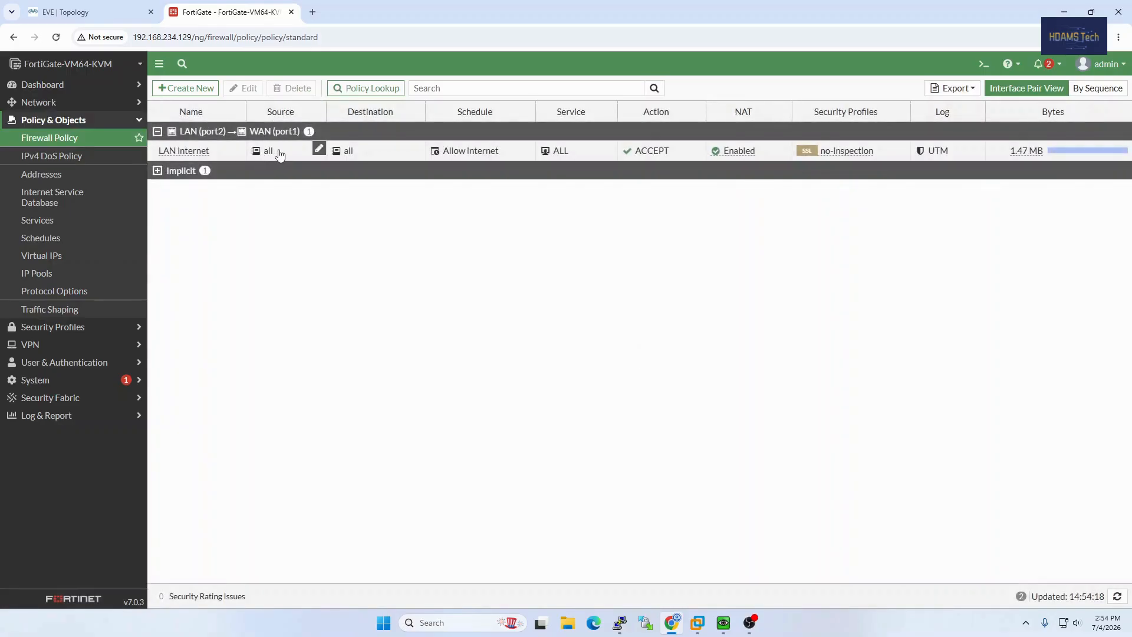
click(394, 158)
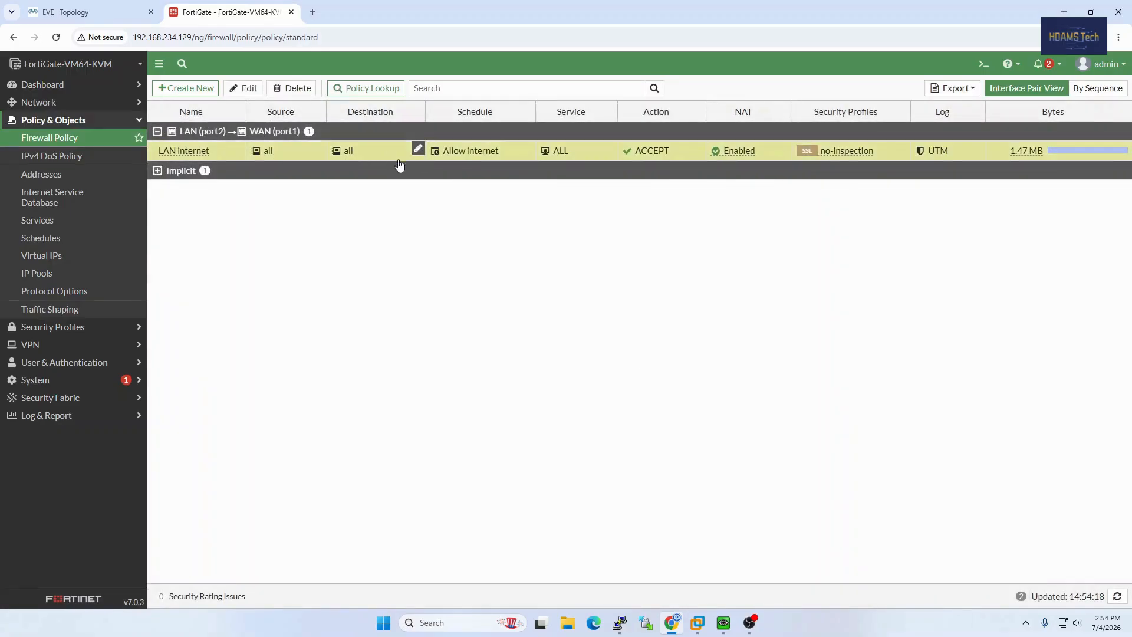
right_click(458, 156)
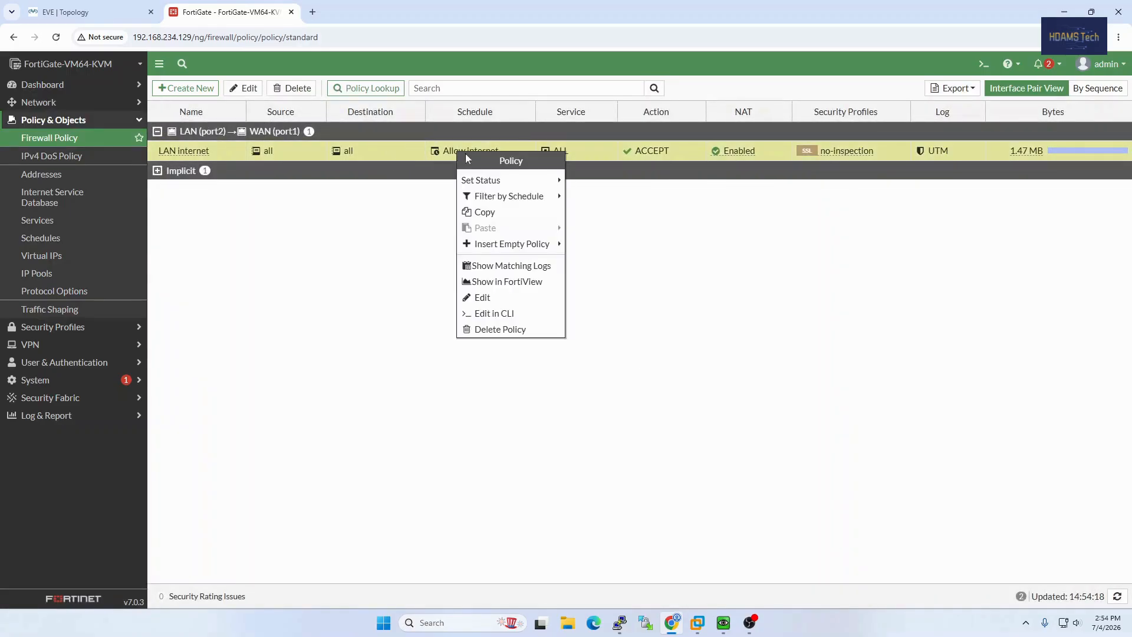
click(497, 303)
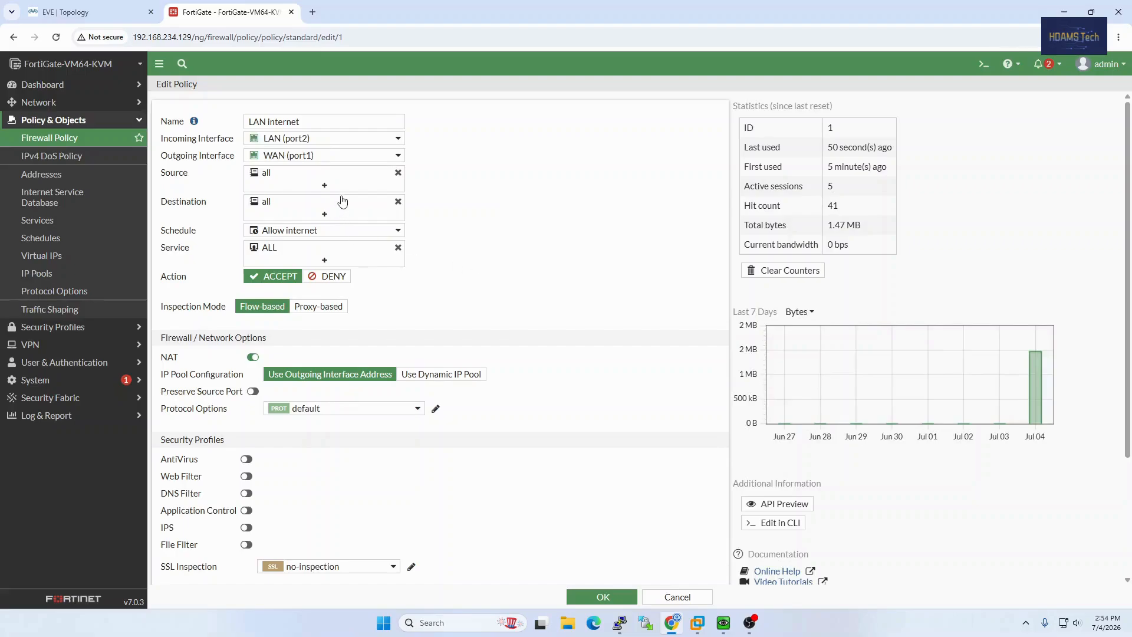
mouse_move(327, 230)
mouse_move(262, 180)
mouse_move(317, 181)
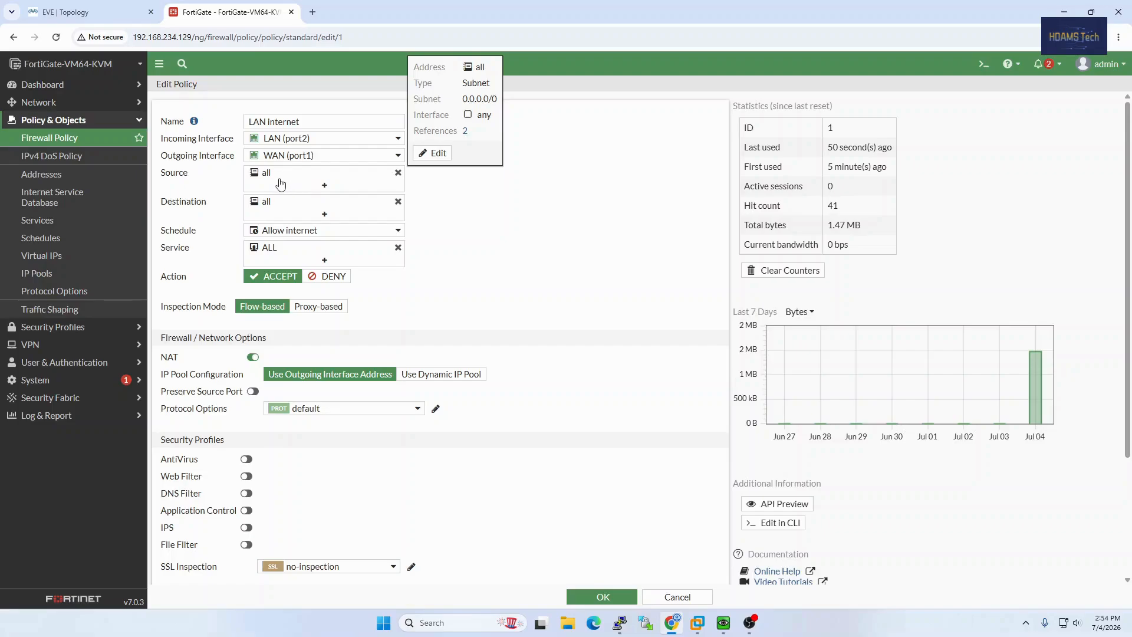
Set the LAN internet policy's schedule to always and save the policy.
click(301, 232)
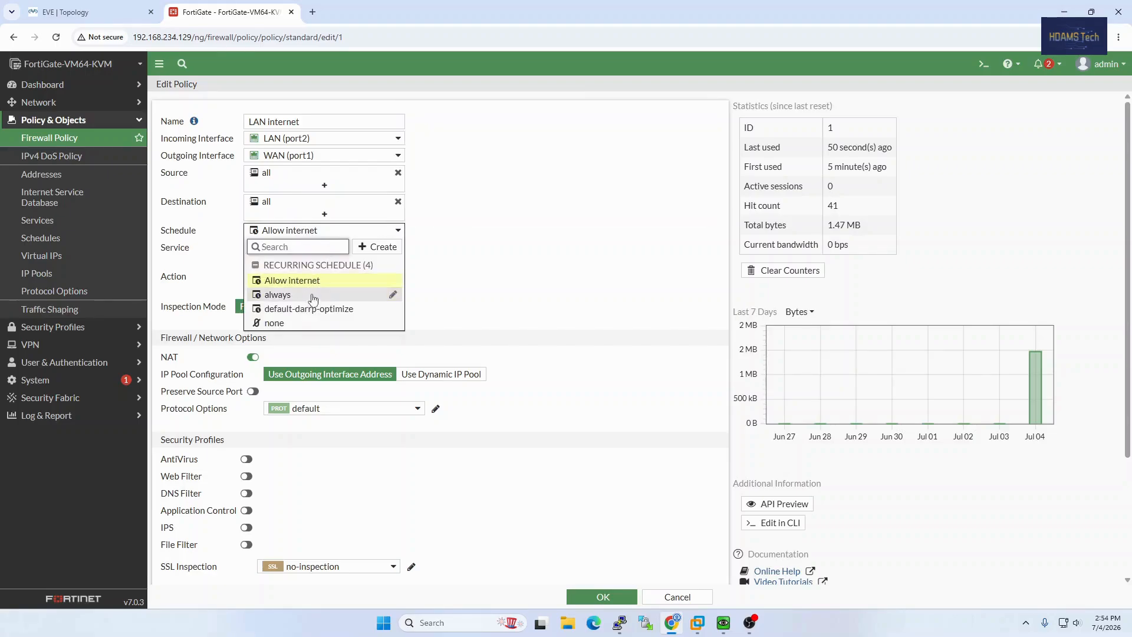
click(282, 323)
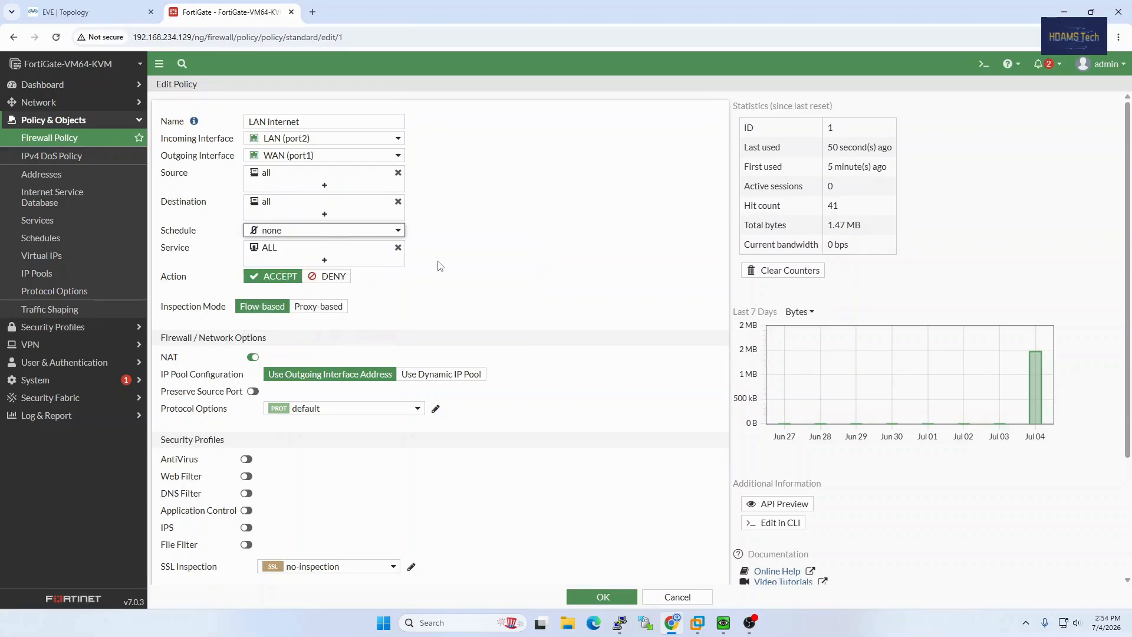
click(329, 232)
click(299, 294)
click(607, 597)
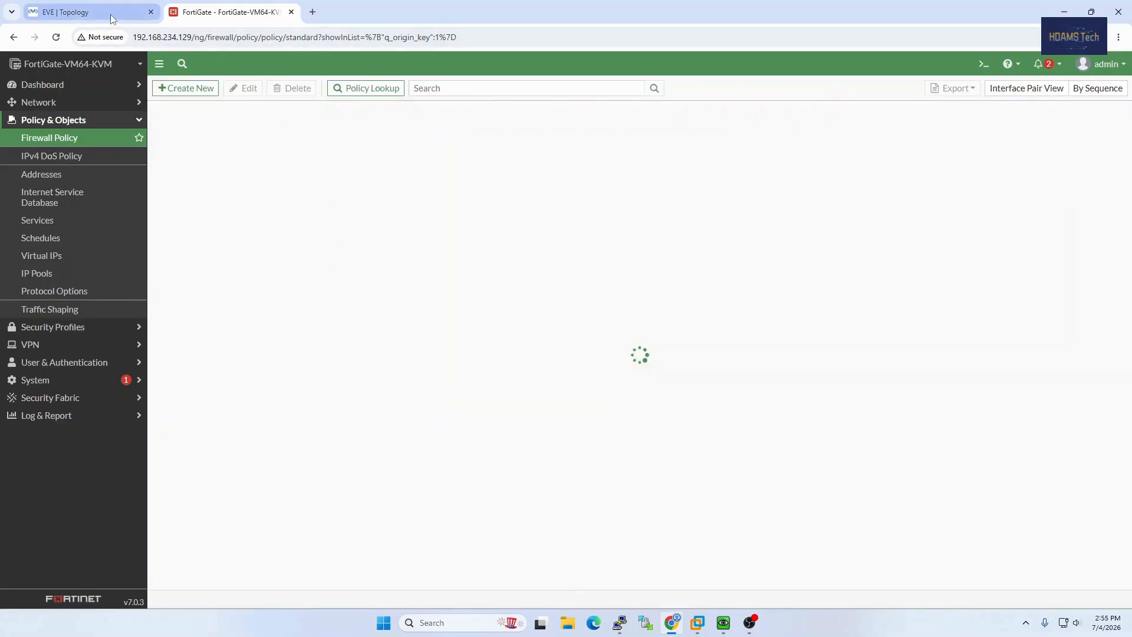
Ping 8.8.8.8 again from the PC1 Command Prompt with the LAN internet policy's schedule set to always.
click(88, 12)
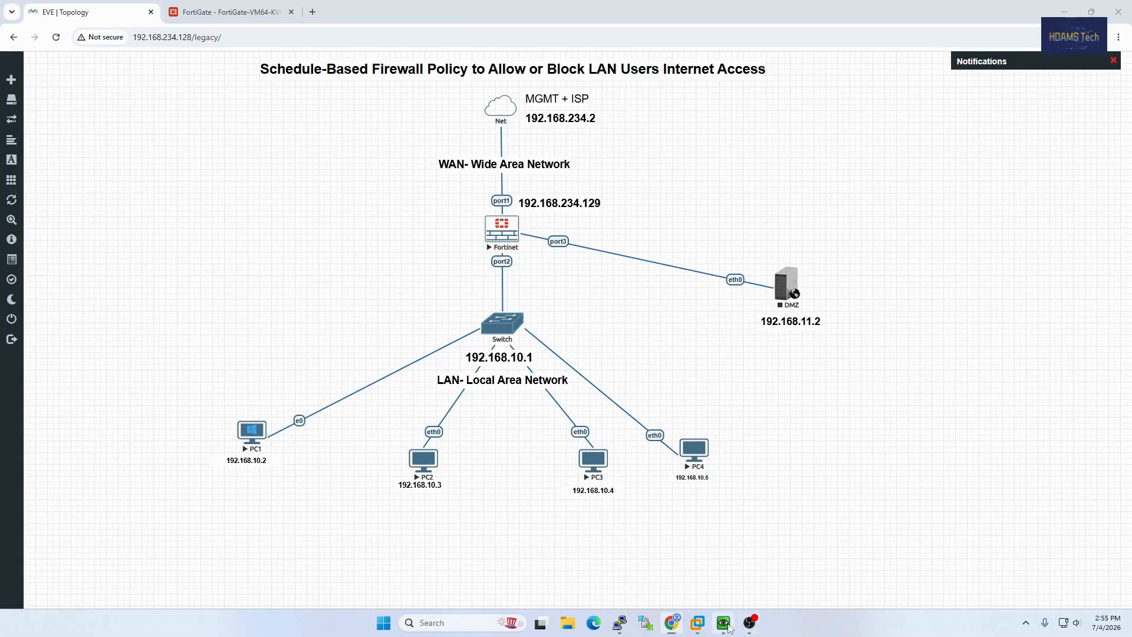
click(724, 623)
click(470, 368)
key(Up)
key(Return)
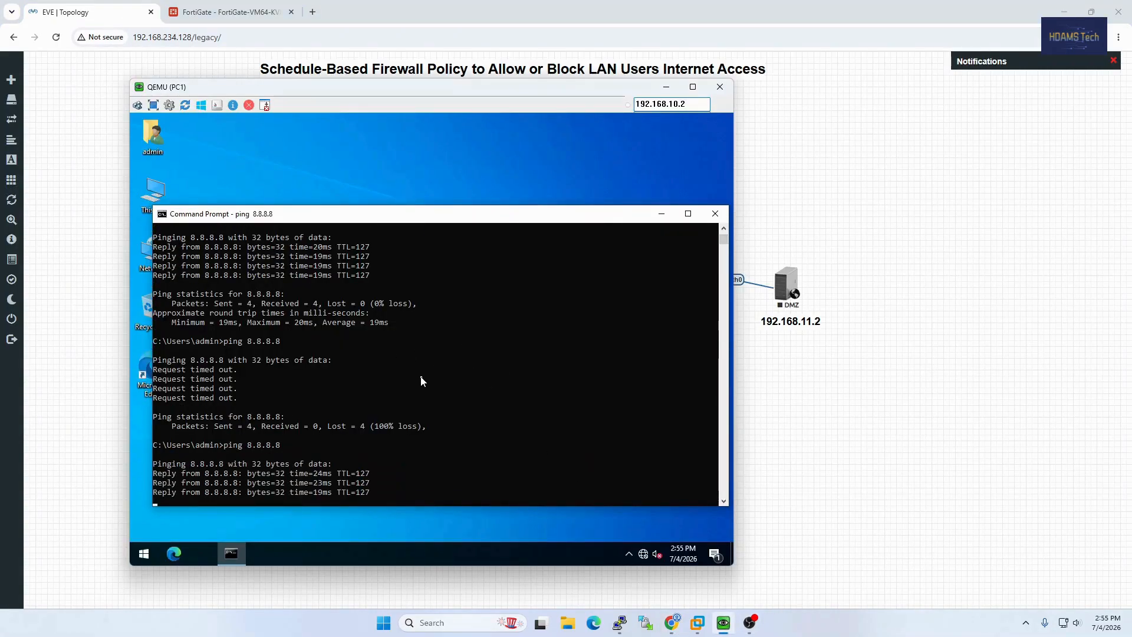
Check the LAN internet policy's schedule in FortiGate, review the finished ping on PC1, and minimize the PC1 console.
click(222, 7)
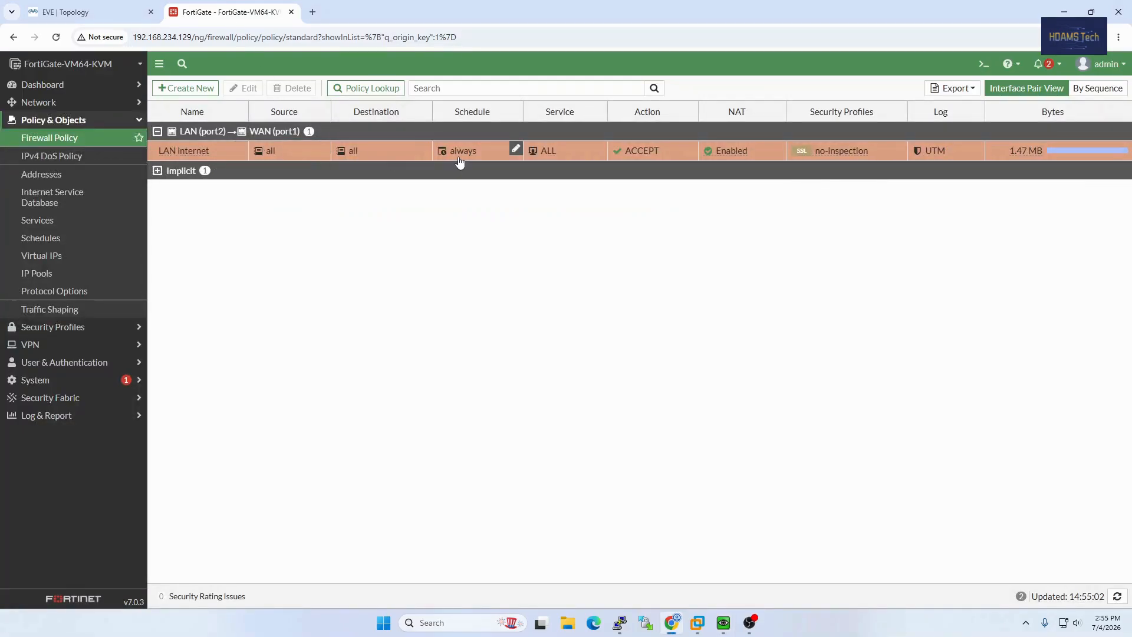
click(118, 13)
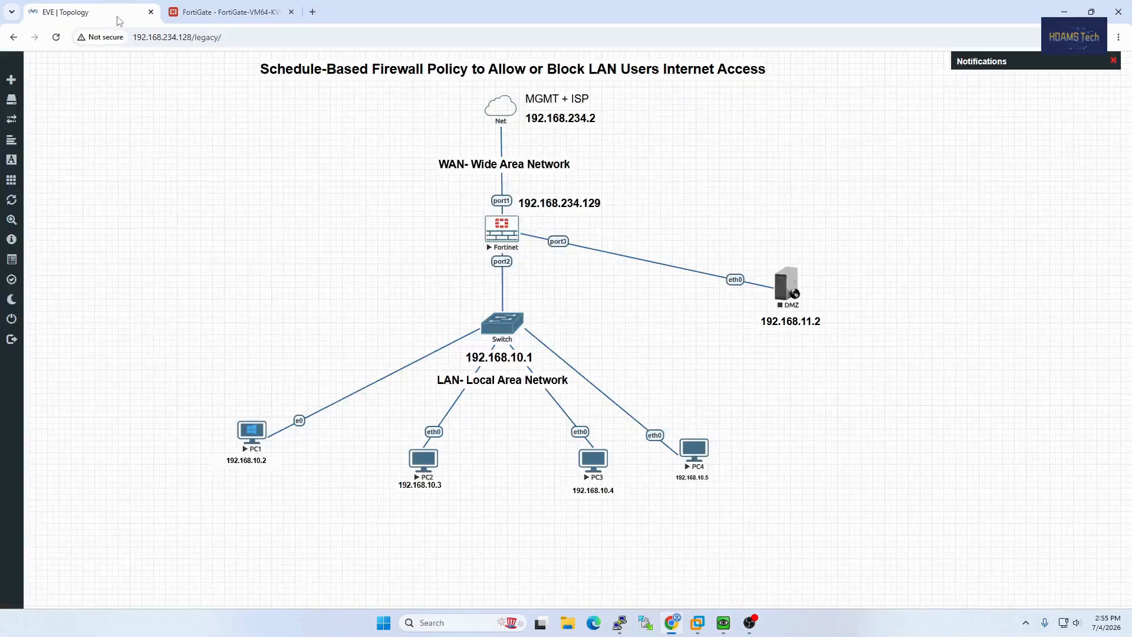
click(724, 623)
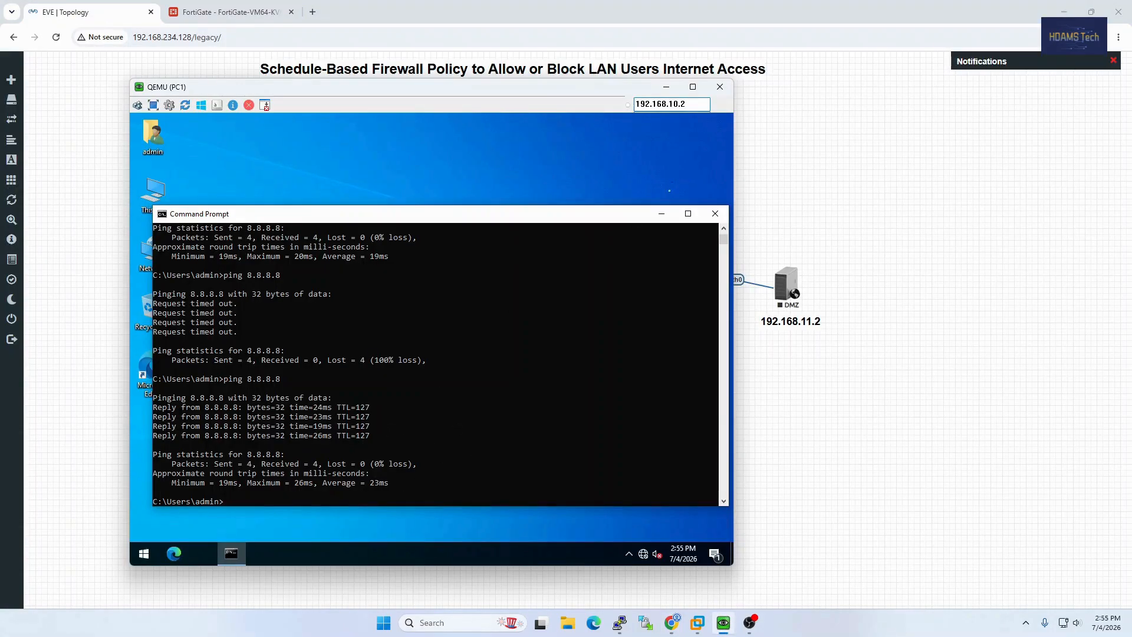
click(666, 86)
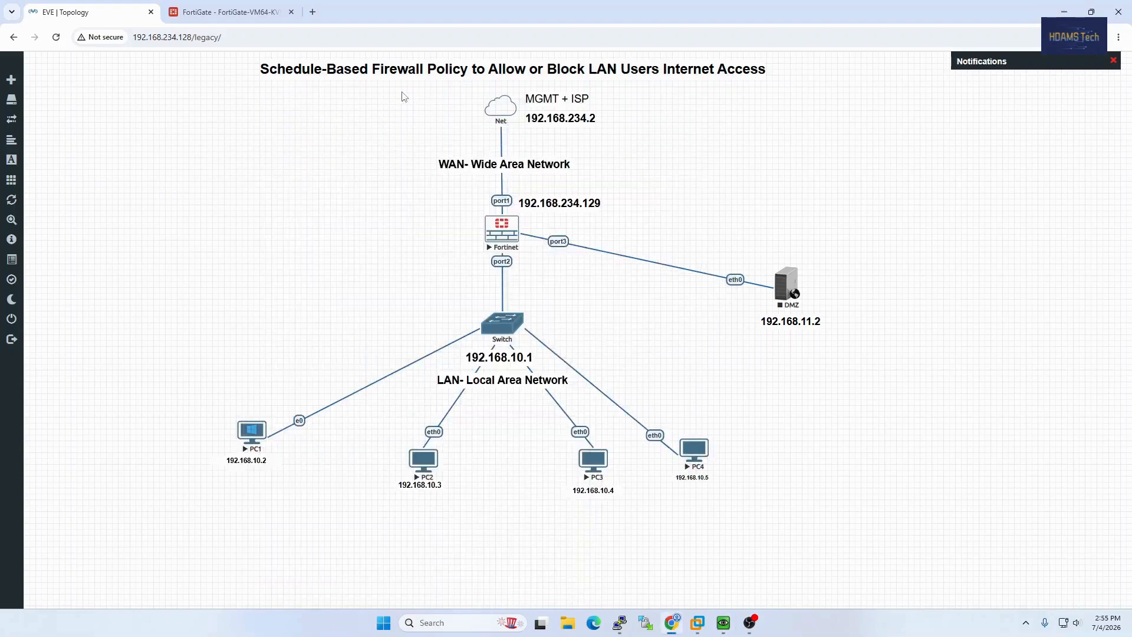